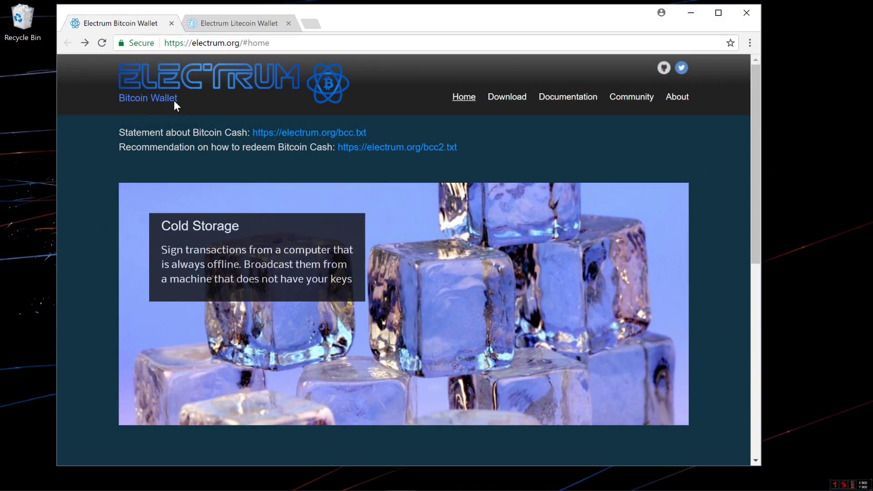
Check the electrum.org address and browse its Electrum 2.9.3 download table, then go to the Electrum Litecoin site.
{"action": "left_click_drag", "start_coordinate": [192, 43], "coordinate": [240, 44]}
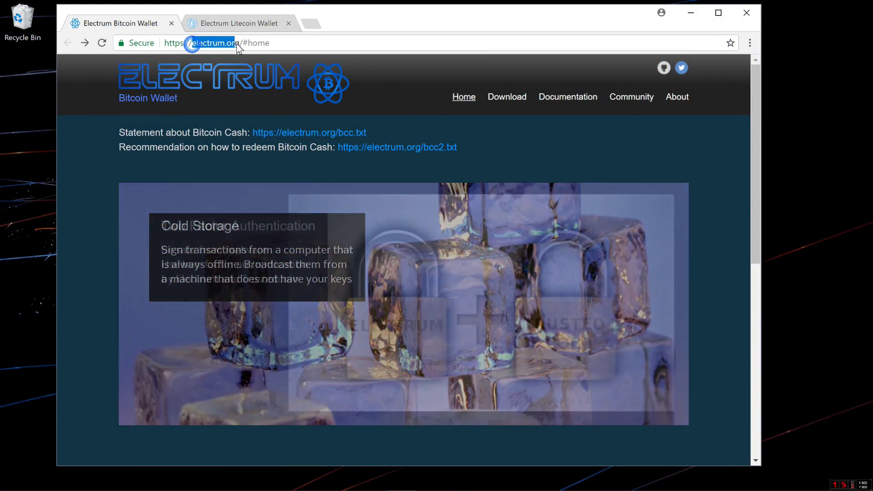
{"action": "left_click", "coordinate": [501, 97]}
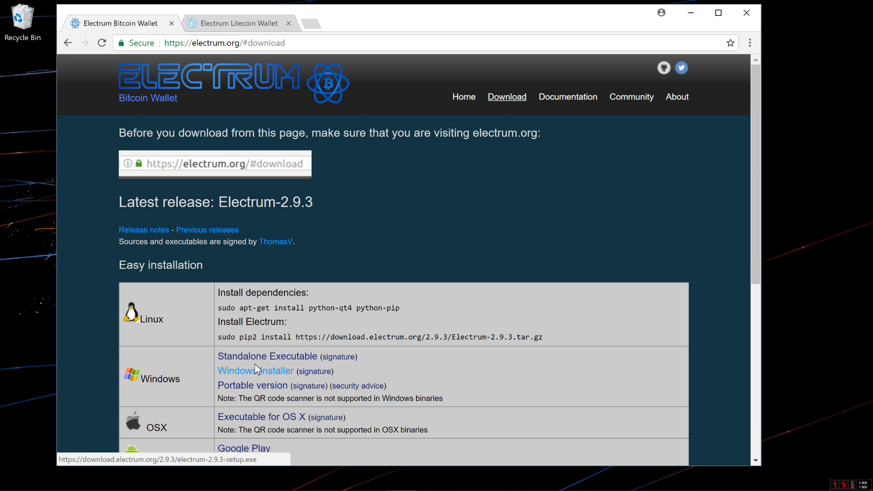
{"action": "scroll", "coordinate": [181, 312], "scroll_direction": "down", "scroll_amount": 2}
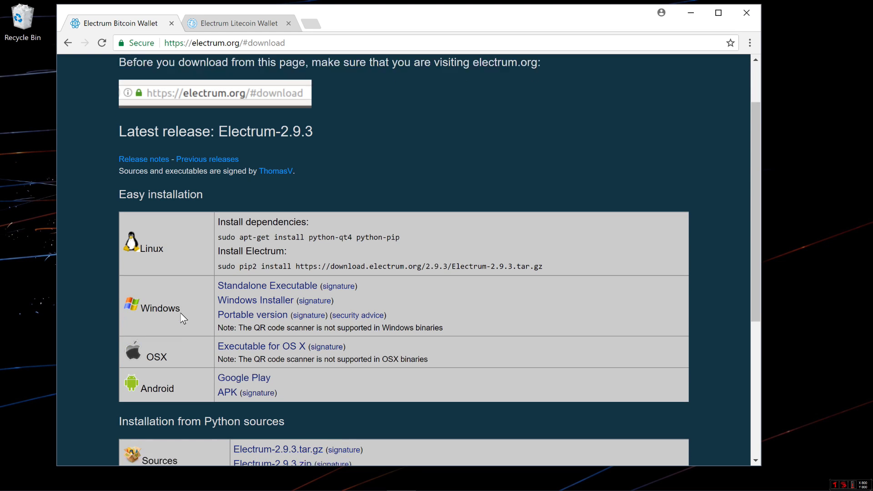
{"action": "scroll", "coordinate": [181, 313], "scroll_direction": "down", "scroll_amount": 1}
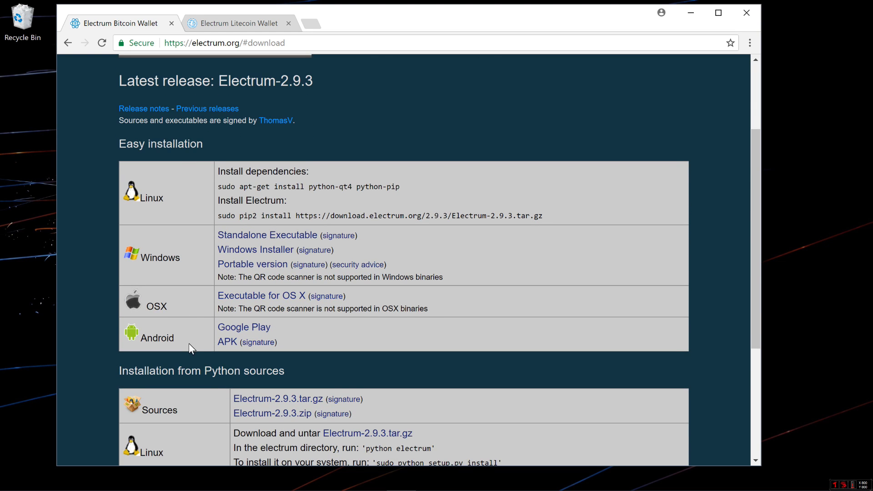
{"action": "scroll", "coordinate": [189, 349], "scroll_direction": "down", "scroll_amount": 4}
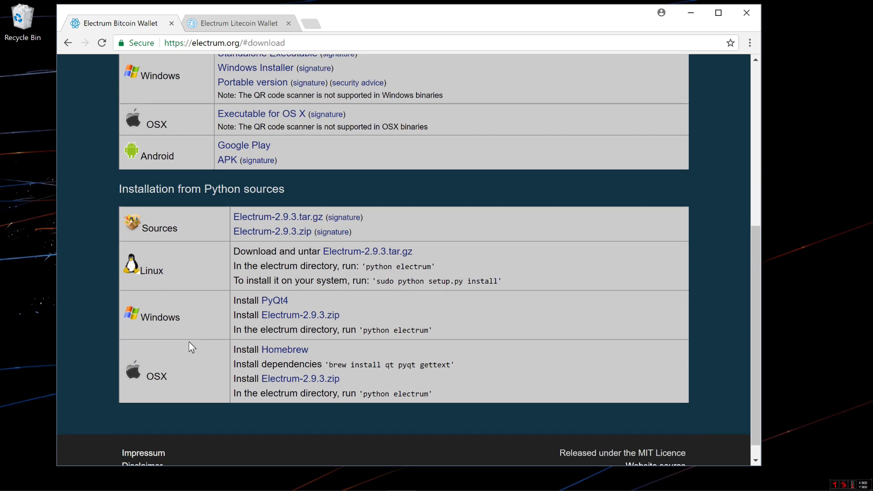
{"action": "scroll", "coordinate": [189, 342], "scroll_direction": "up", "scroll_amount": 5}
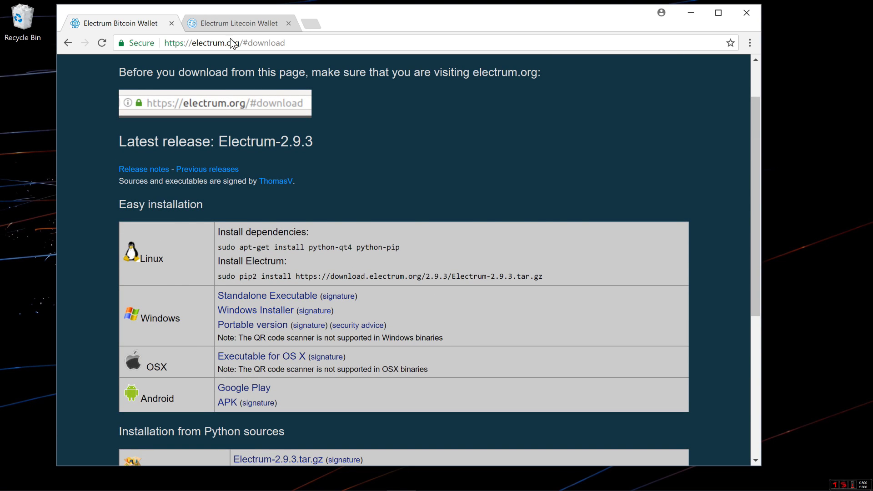
{"action": "left_click", "coordinate": [232, 26]}
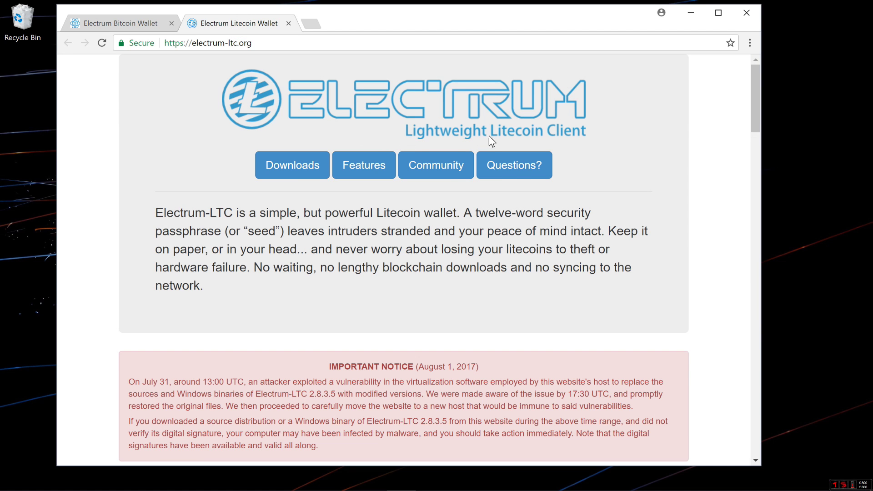
View the Electrum-LTC 2.9.3.1 downloads on electrum-ltc.org, then minimize Chrome to reveal the Downloads folder.
{"action": "left_click", "coordinate": [294, 164]}
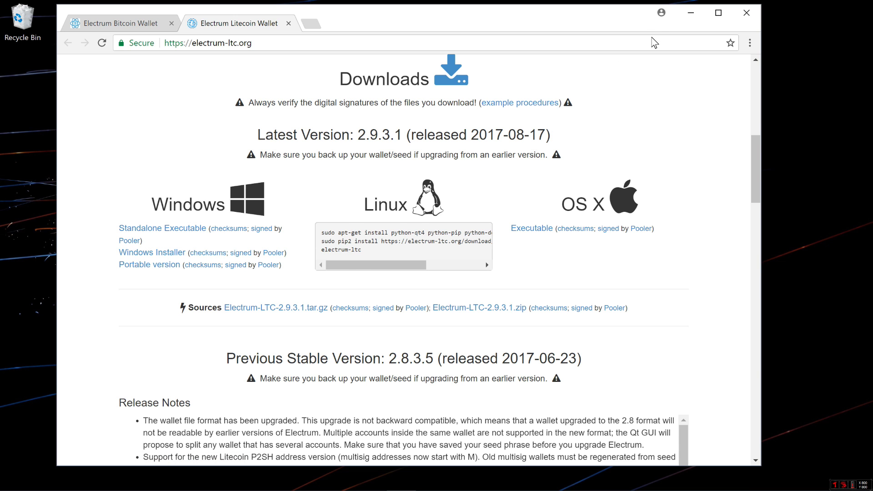
{"action": "left_click", "coordinate": [690, 12]}
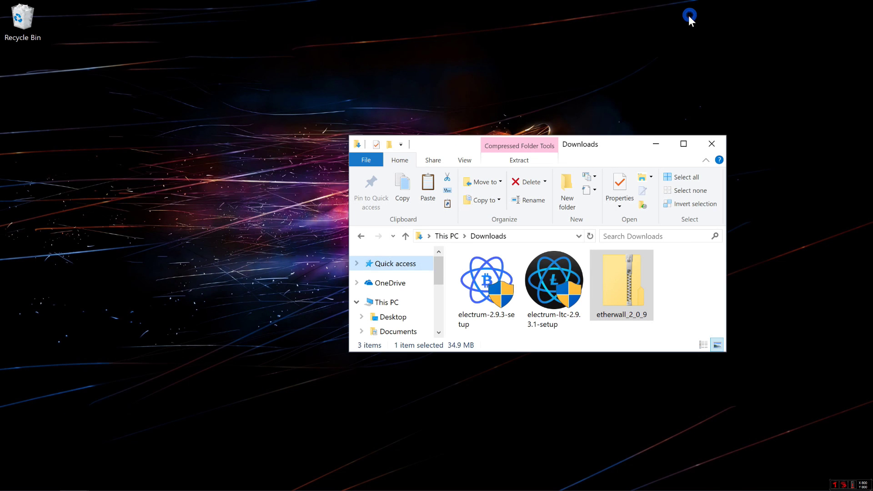
Run electrum-2.9.3-setup and install Electrum into C:\Program Files (x86)\Electrum, then close the installer.
{"action": "double_click", "coordinate": [488, 291]}
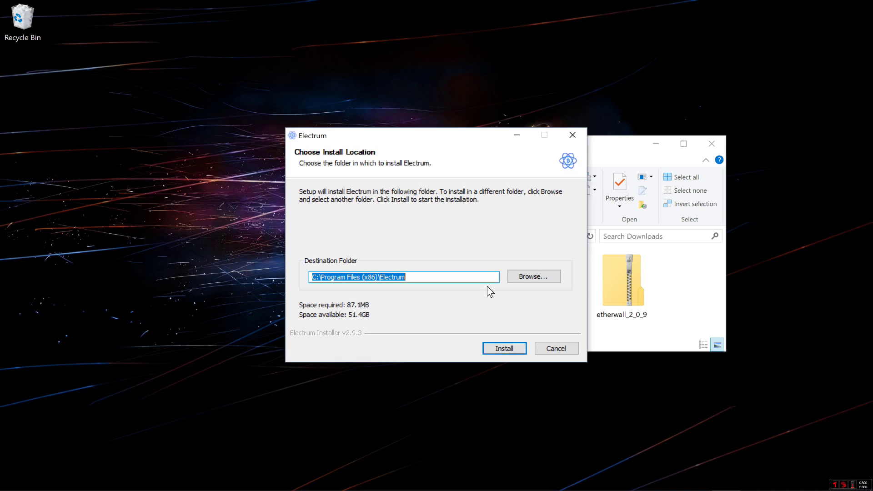
{"action": "key", "text": "Return"}
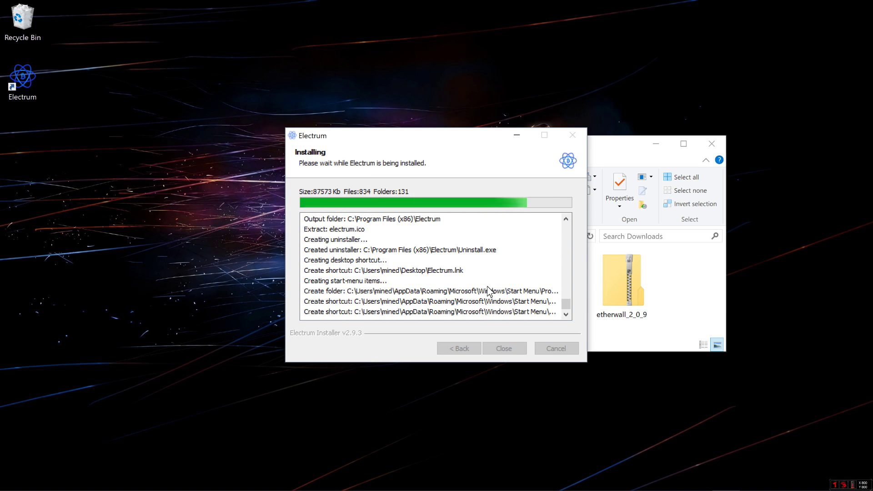
{"action": "key", "text": "Return"}
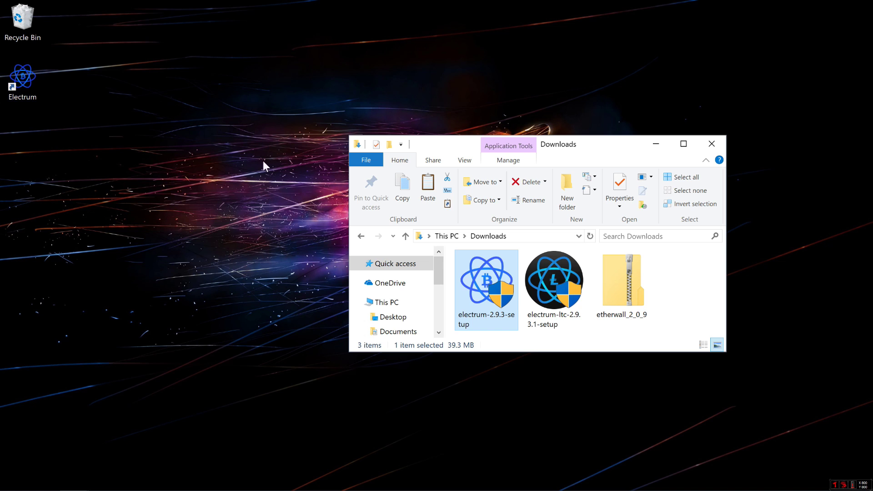
Install Electrum-LTC 2.9.3.1 with electrum-ltc-2.9.3.1-setup, close the installer, and minimize the Downloads window.
{"action": "double_click", "coordinate": [567, 308]}
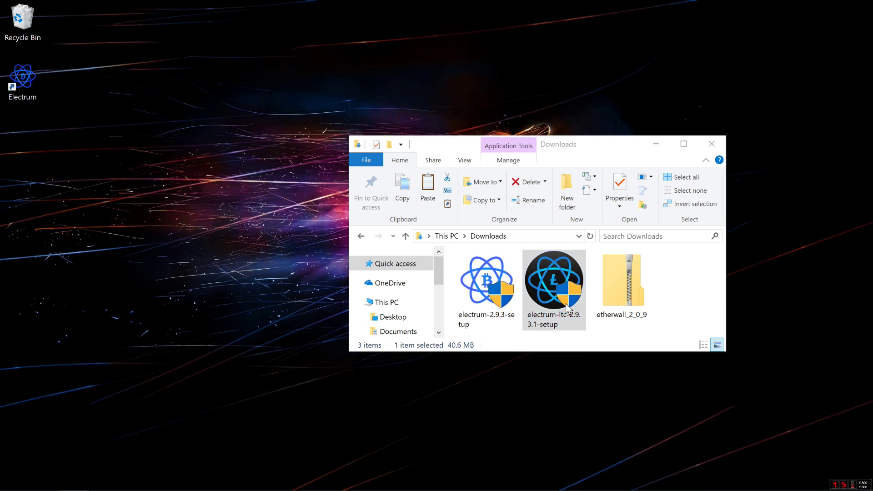
{"action": "key", "text": "Return"}
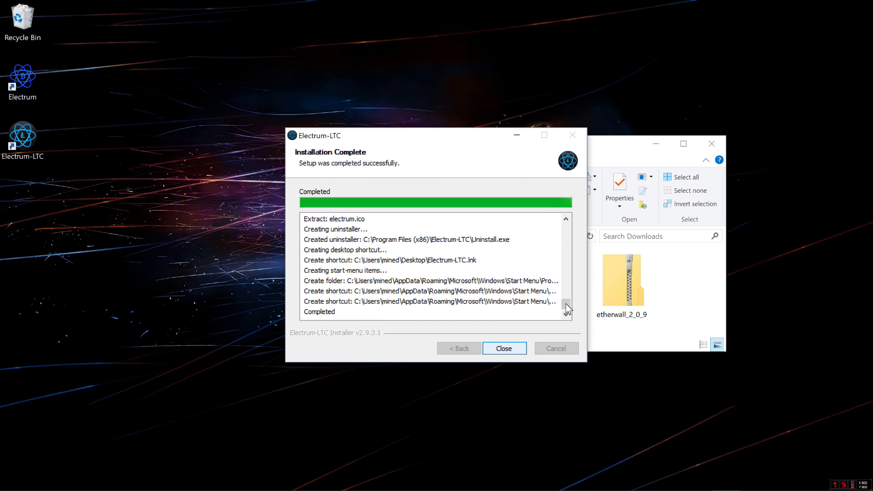
{"action": "key", "text": "Return"}
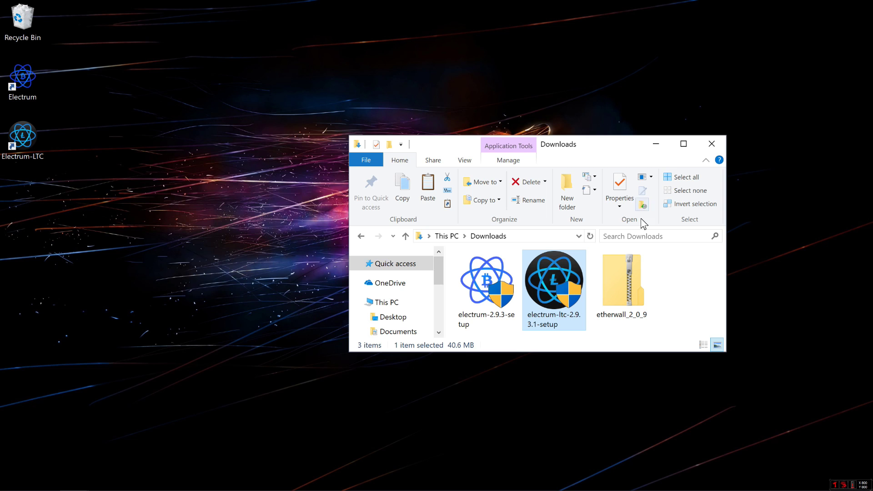
{"action": "left_click", "coordinate": [656, 145]}
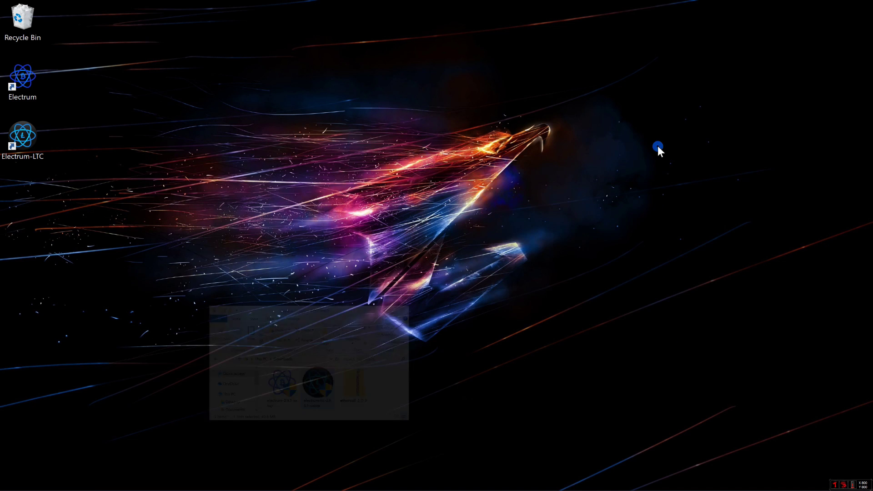
Launch Electrum with Auto connect and create a new wallet file named trezor.
{"action": "left_click", "coordinate": [16, 75]}
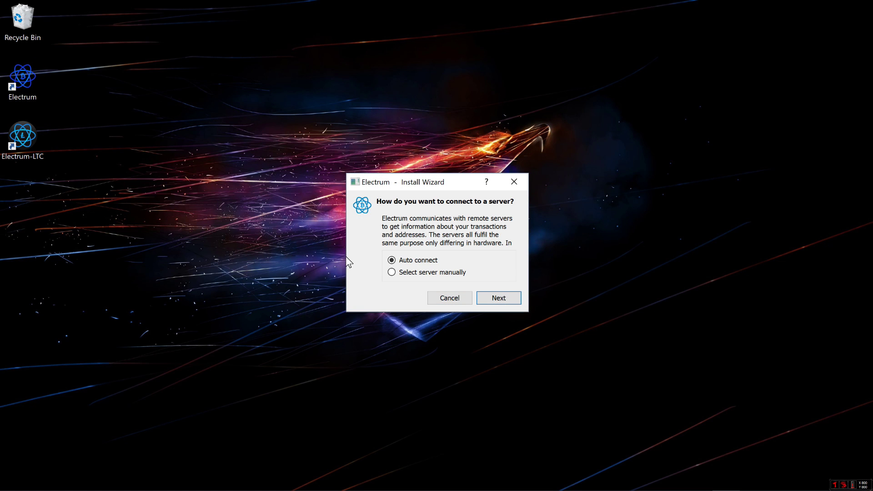
{"action": "left_click", "coordinate": [509, 300]}
{"action": "double_click", "coordinate": [453, 221]}
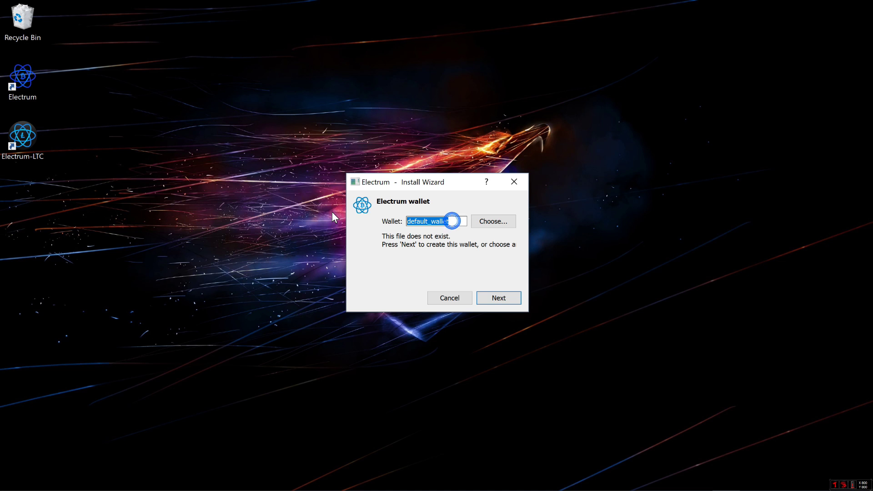
{"action": "type", "text": "trezor"}
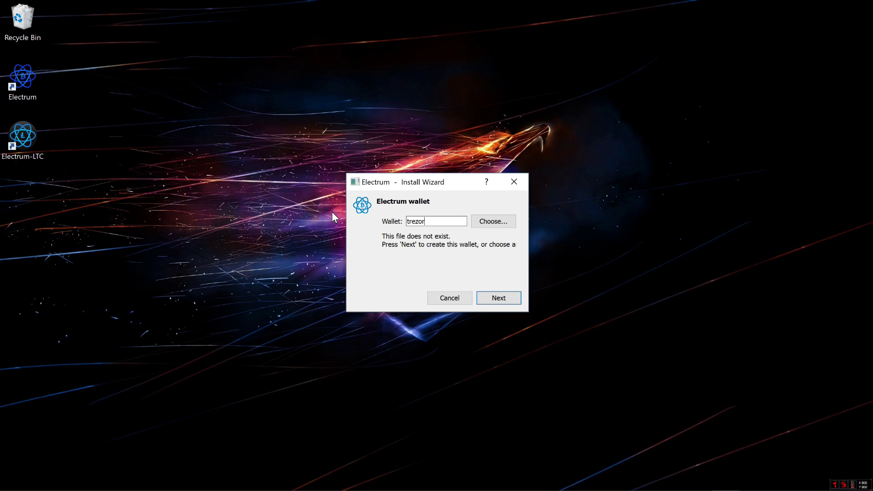
{"action": "left_click", "coordinate": [496, 300]}
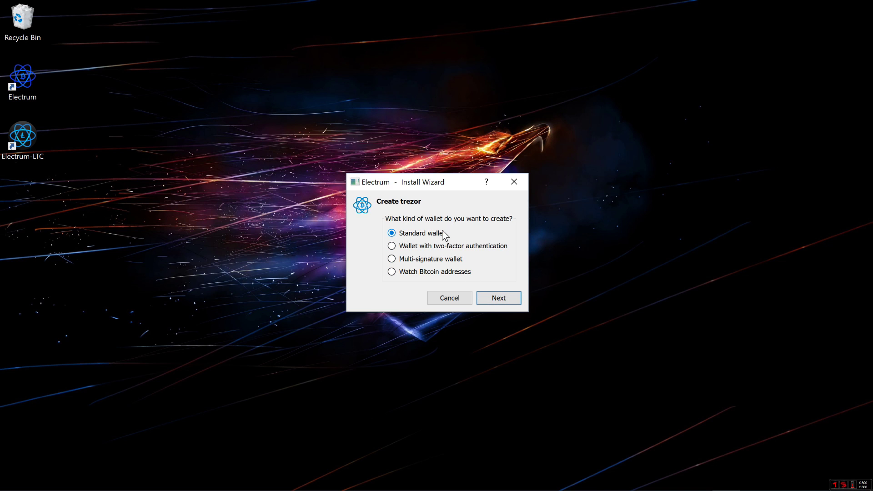
Make it a standard wallet using a hardware device, selecting the detected trezor.
{"action": "left_click", "coordinate": [500, 300]}
{"action": "left_click", "coordinate": [448, 273]}
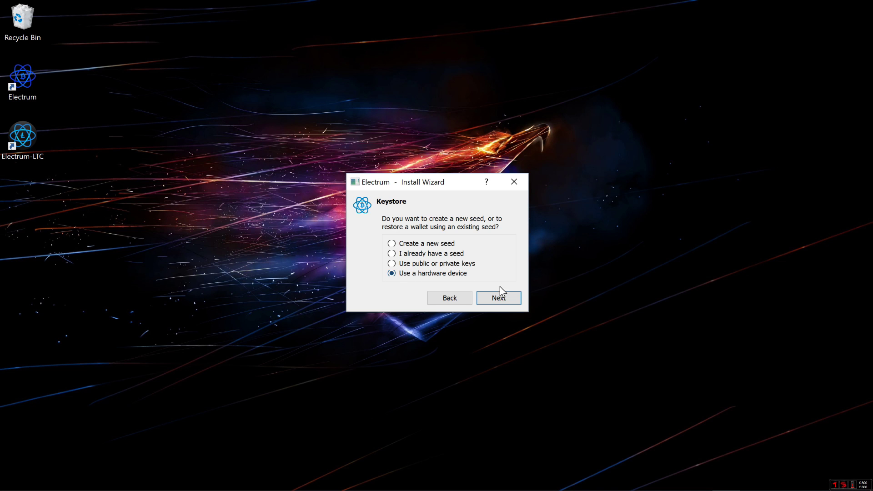
{"action": "left_click", "coordinate": [503, 300]}
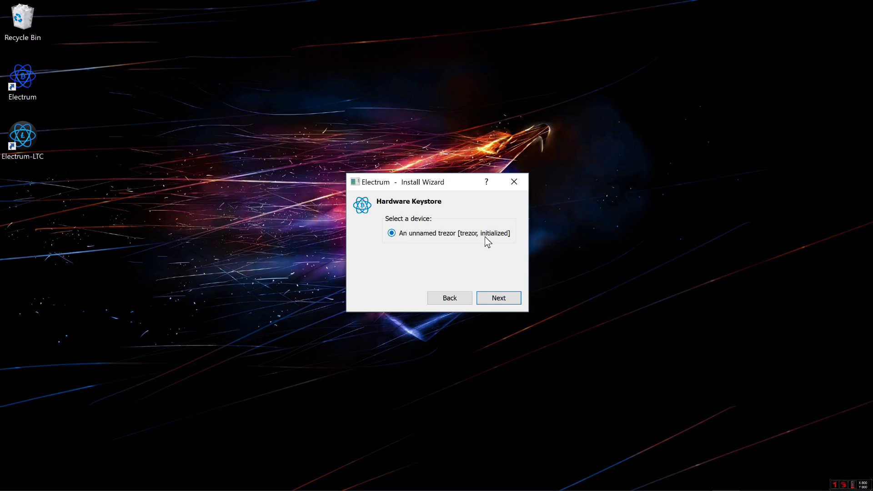
{"action": "left_click", "coordinate": [504, 303]}
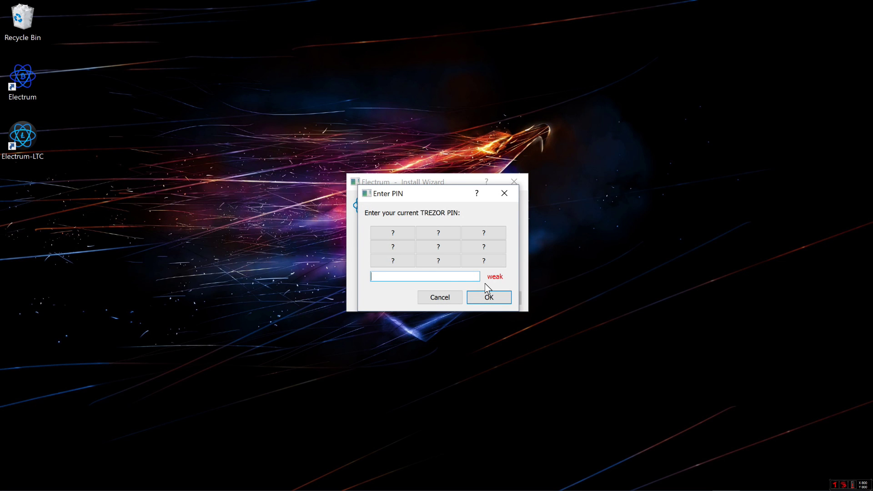
Enter and submit the Trezor PIN on the keypad.
{"action": "left_click", "coordinate": [386, 255]}
{"action": "left_click", "coordinate": [394, 232]}
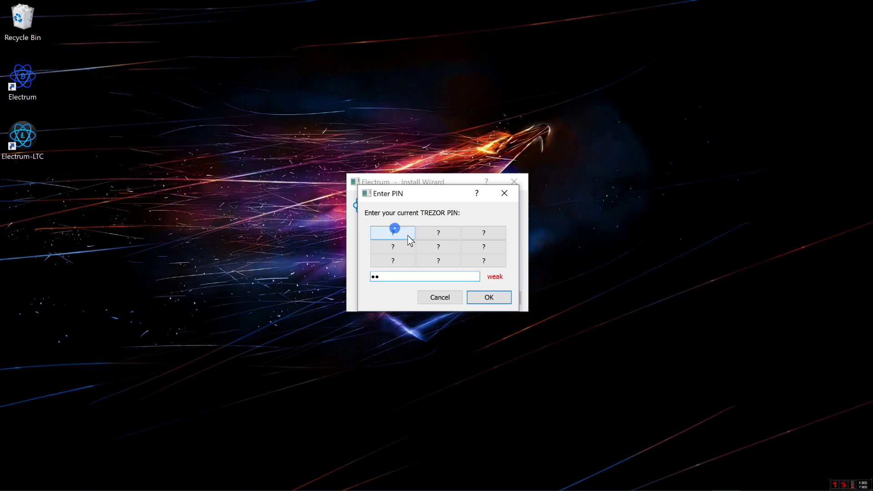
{"action": "left_click", "coordinate": [437, 260]}
{"action": "left_click", "coordinate": [437, 247]}
{"action": "left_click", "coordinate": [489, 298]}
Leave the passphrase empty and accept the default derivation path m/44'/0'/0'.
{"action": "left_click", "coordinate": [439, 258]}
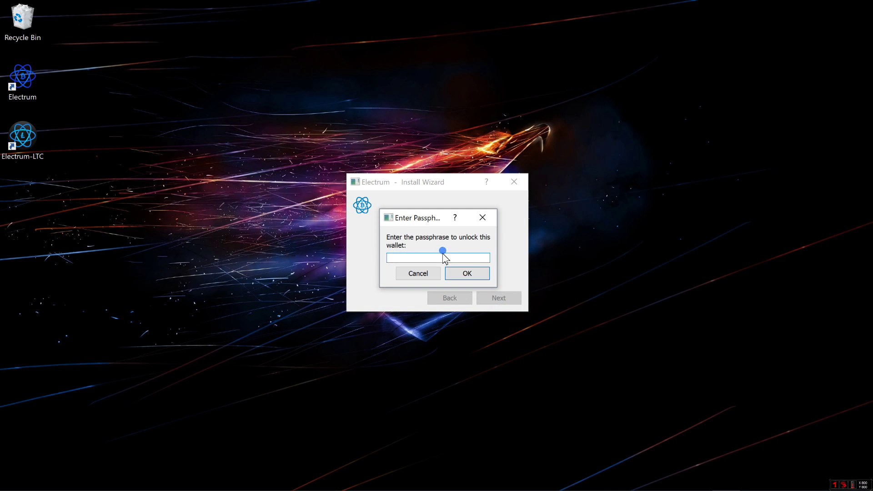
{"action": "left_click", "coordinate": [467, 268]}
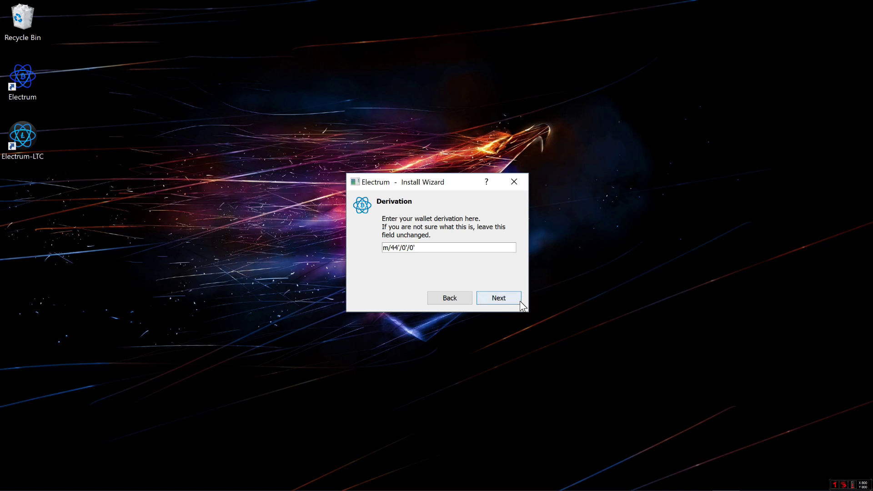
{"action": "left_click", "coordinate": [502, 298]}
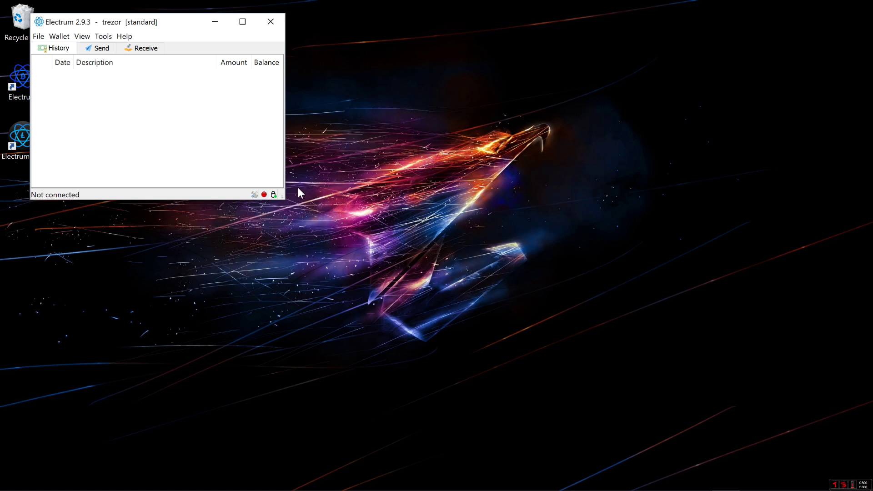
Widen and move the wallet window, then go through the Send form's fields and fee slider.
{"action": "left_click_drag", "start_coordinate": [285, 175], "coordinate": [449, 176]}
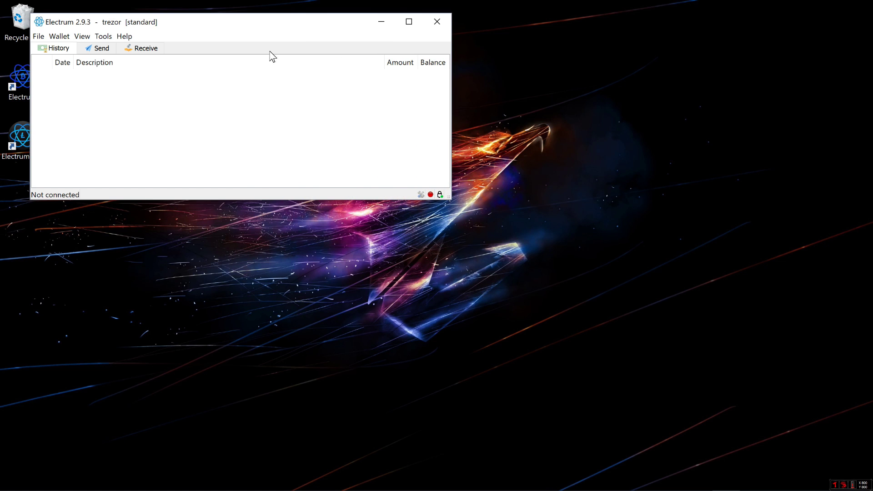
{"action": "left_click_drag", "start_coordinate": [236, 18], "coordinate": [299, 45]}
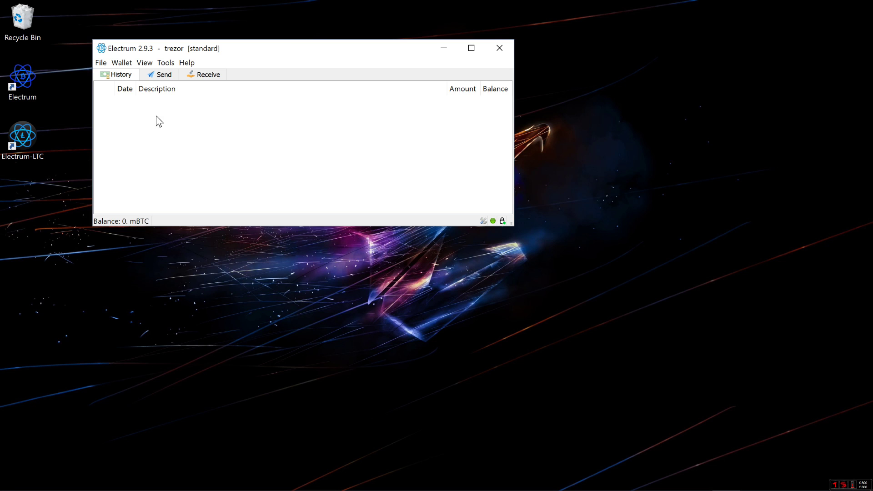
{"action": "left_click", "coordinate": [153, 72]}
{"action": "left_click", "coordinate": [155, 90]}
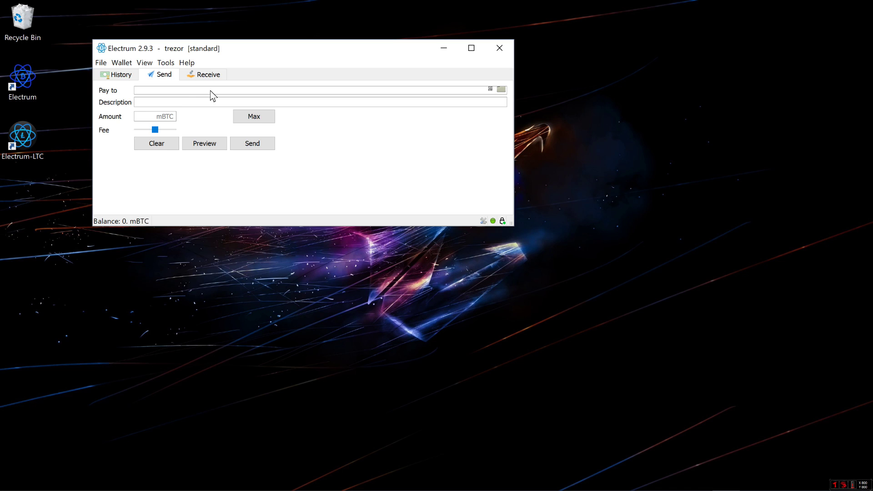
{"action": "left_click", "coordinate": [194, 104]}
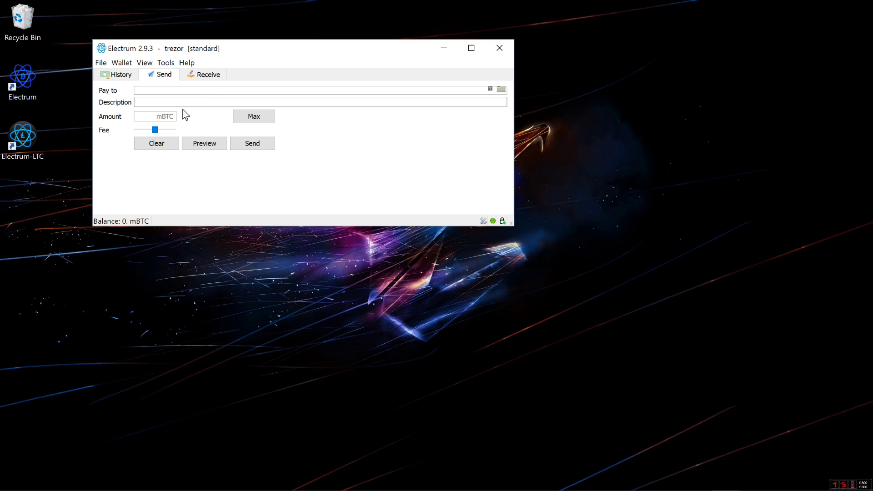
{"action": "left_click", "coordinate": [143, 117]}
{"action": "mouse_move", "coordinate": [156, 132]}
{"action": "left_mouse_down"}
{"action": "mouse_move", "coordinate": [139, 131]}
{"action": "mouse_move", "coordinate": [177, 134]}
{"action": "mouse_move", "coordinate": [136, 130]}
{"action": "mouse_move", "coordinate": [155, 131]}
{"action": "left_mouse_up"}
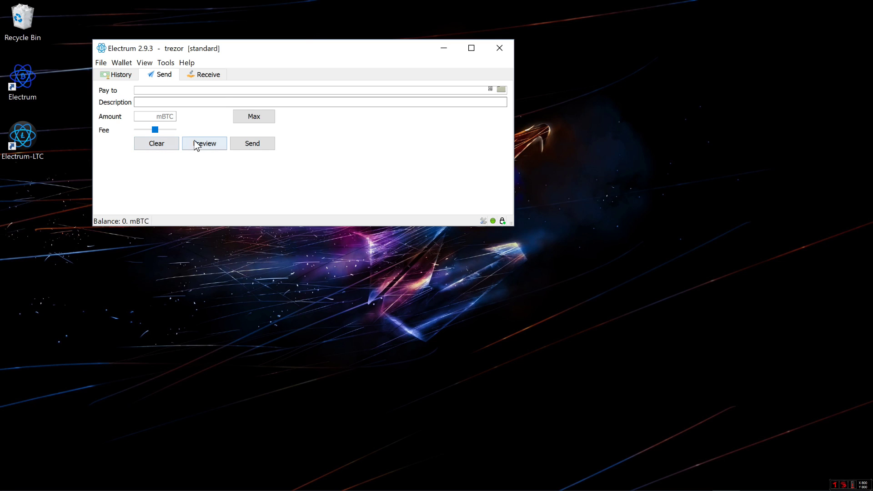
On the Receive tab, select the receiving address and visit the description and amount fields.
{"action": "left_click", "coordinate": [199, 74]}
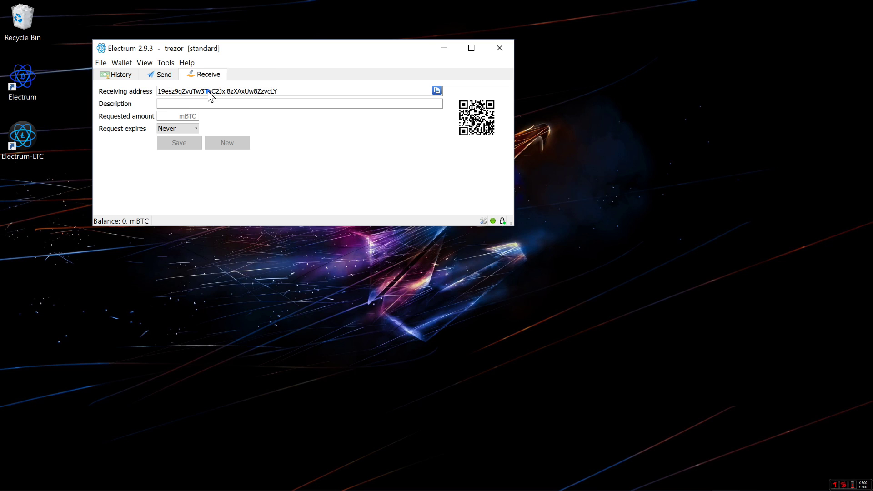
{"action": "double_click", "coordinate": [209, 92]}
{"action": "left_click", "coordinate": [184, 108]}
{"action": "left_click", "coordinate": [165, 115]}
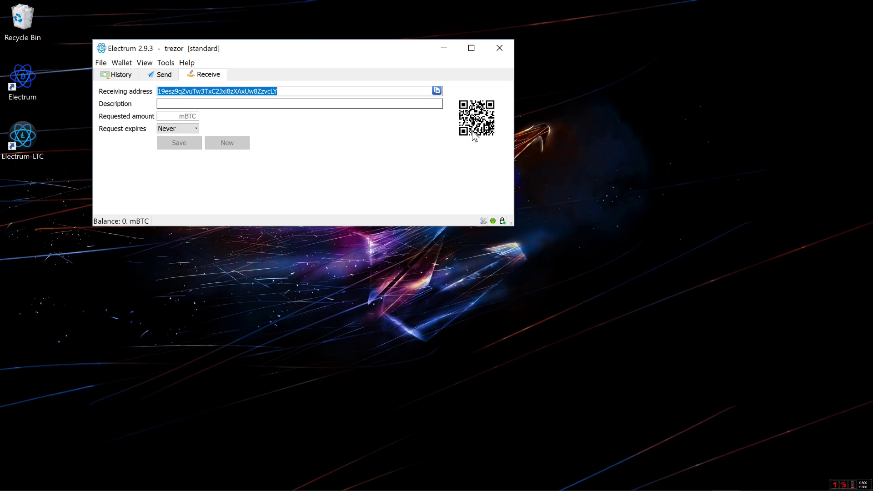
Turn on View > Show Addresses and scroll through the receiving and change addresses.
{"action": "left_click", "coordinate": [152, 64]}
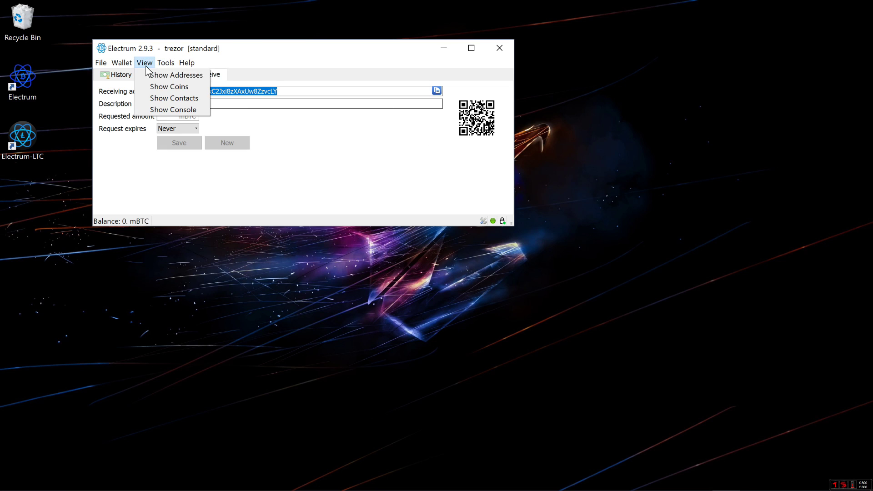
{"action": "left_click", "coordinate": [146, 75]}
{"action": "left_click", "coordinate": [248, 75]}
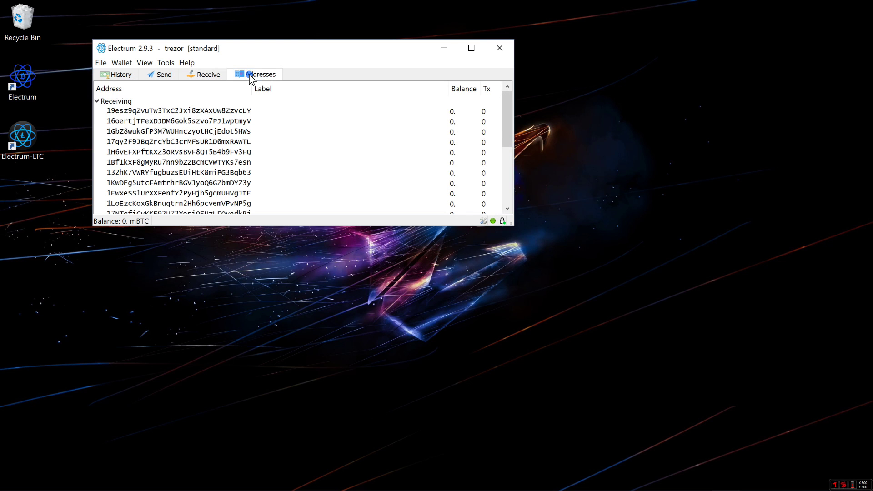
{"action": "scroll", "coordinate": [209, 146], "scroll_direction": "down", "scroll_amount": 4}
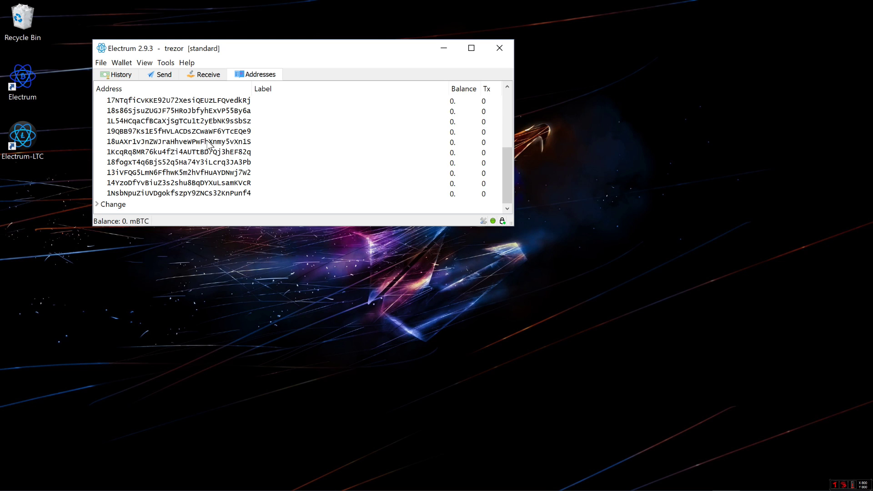
{"action": "scroll", "coordinate": [210, 145], "scroll_direction": "up", "scroll_amount": 4}
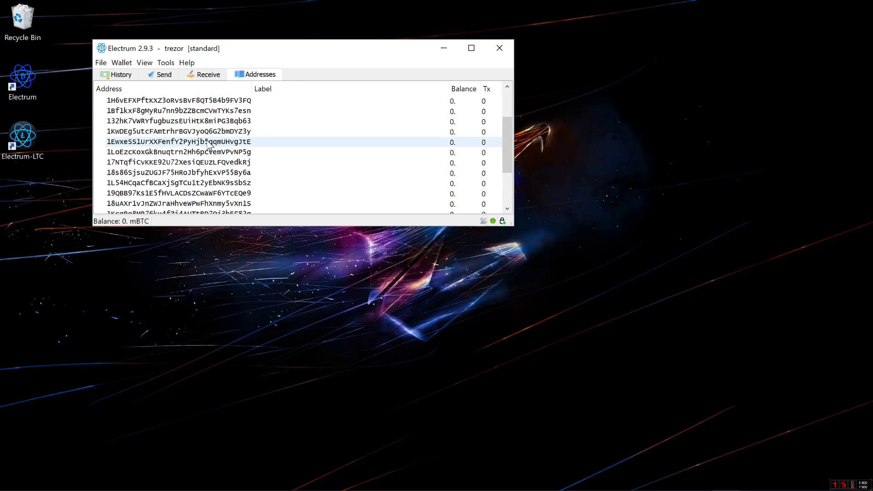
Enable the Coins and Contacts views and look at each tab.
{"action": "left_click", "coordinate": [145, 62]}
{"action": "left_click", "coordinate": [162, 85]}
{"action": "left_click", "coordinate": [144, 62]}
{"action": "left_click", "coordinate": [168, 98]}
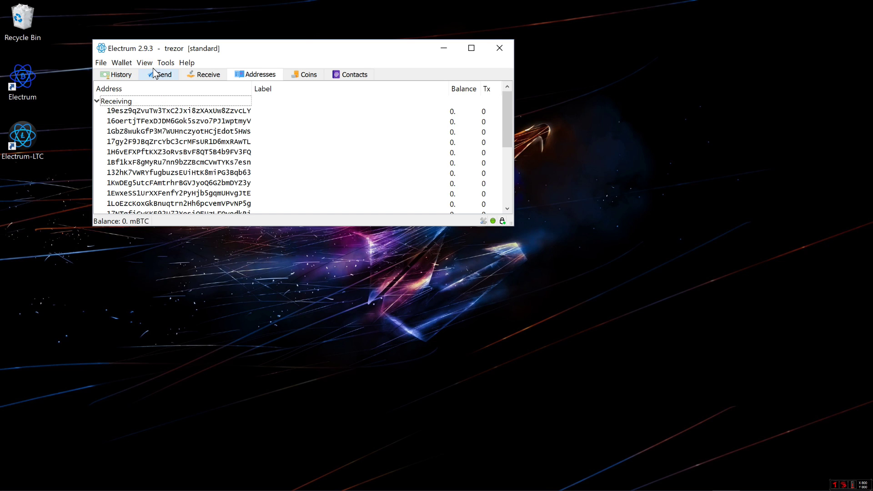
{"action": "left_click", "coordinate": [309, 75]}
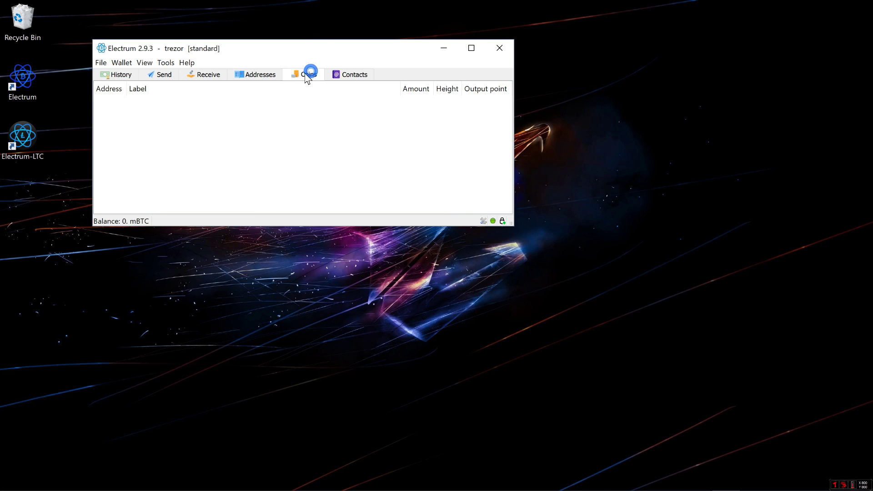
{"action": "left_click", "coordinate": [365, 80]}
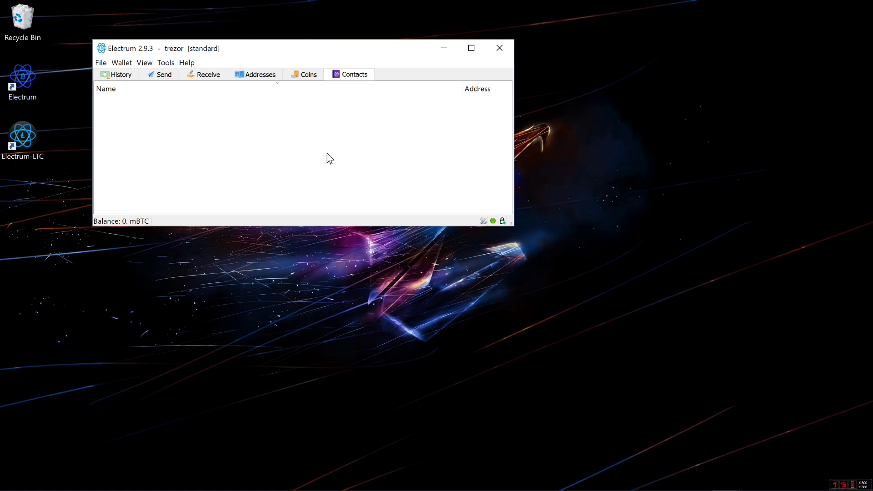
Start a new contact from the Contacts list's context menu, then cancel it.
{"action": "right_click", "coordinate": [251, 147]}
{"action": "left_click", "coordinate": [269, 153]}
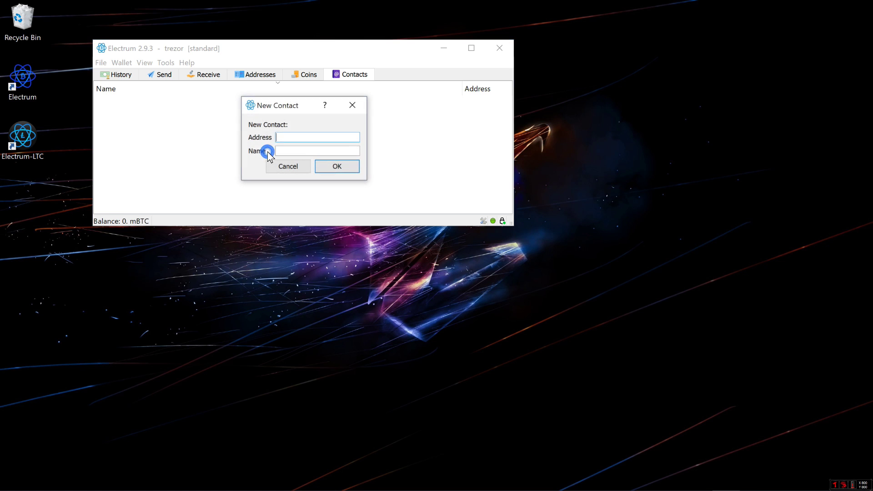
{"action": "left_click", "coordinate": [288, 166]}
Cycle back through Coins, Addresses, Receive, Send and History, then close the wallet window.
{"action": "left_click", "coordinate": [298, 78]}
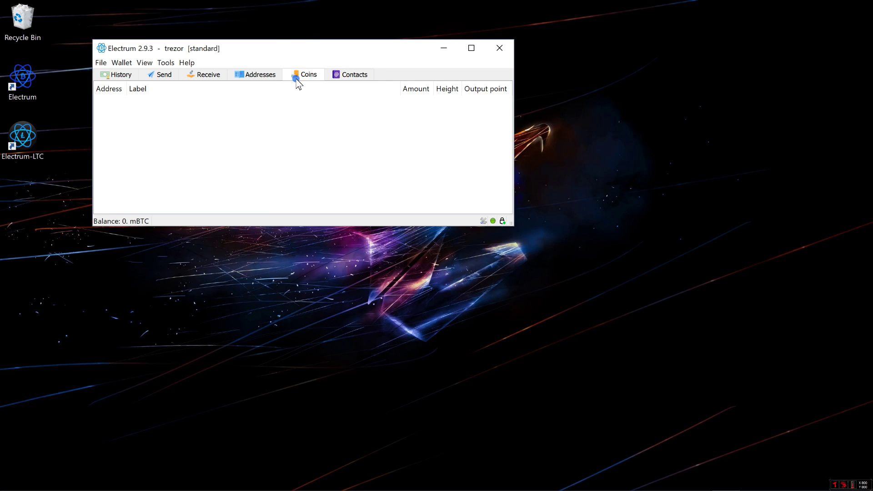
{"action": "left_click", "coordinate": [248, 75]}
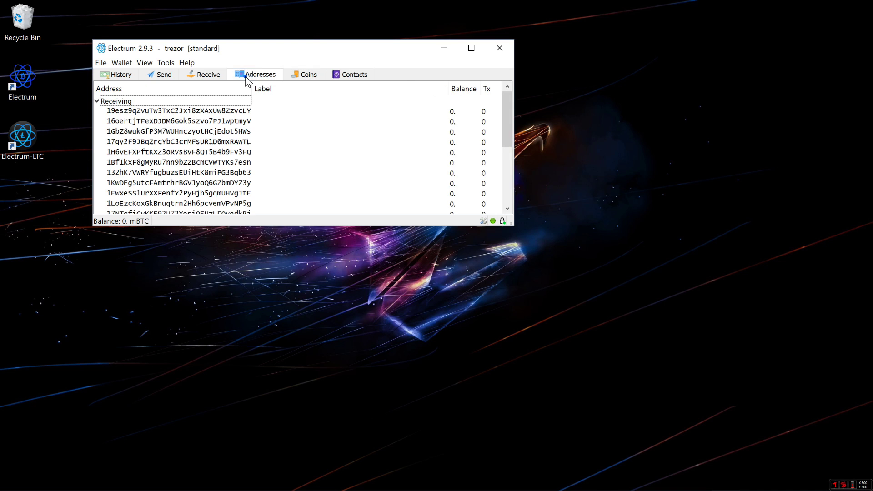
{"action": "left_click", "coordinate": [204, 75]}
{"action": "left_click", "coordinate": [172, 76]}
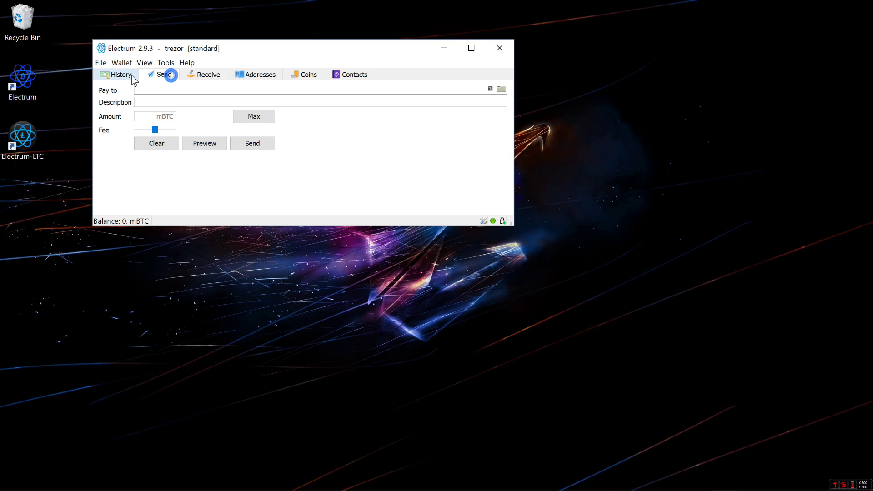
{"action": "left_click", "coordinate": [115, 75]}
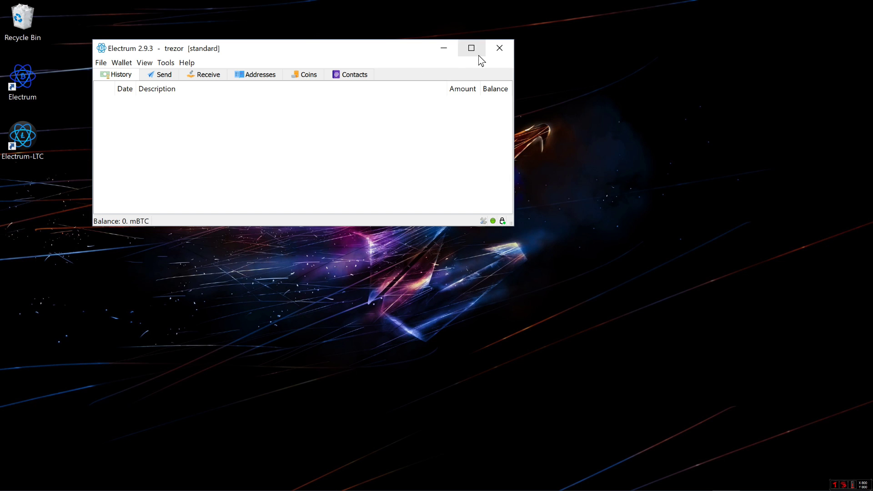
{"action": "left_click", "coordinate": [501, 46]}
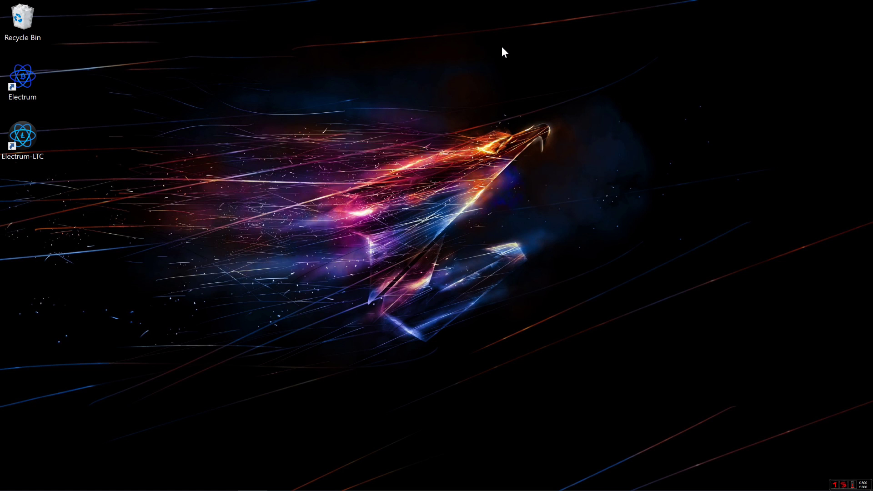
Launch Electrum-LTC with Auto connect and name the new wallet trezor.
{"action": "double_click", "coordinate": [20, 139]}
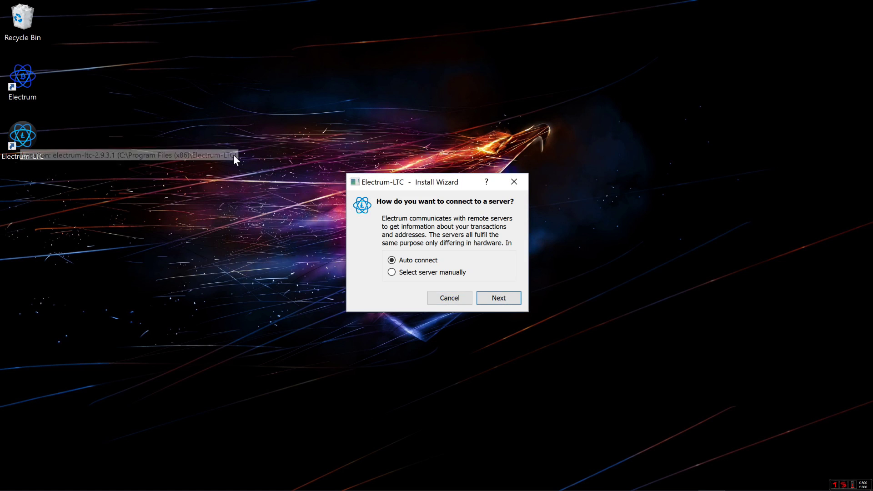
{"action": "left_click", "coordinate": [501, 298]}
{"action": "left_click_drag", "start_coordinate": [459, 222], "coordinate": [368, 215]}
{"action": "type", "text": "t"}
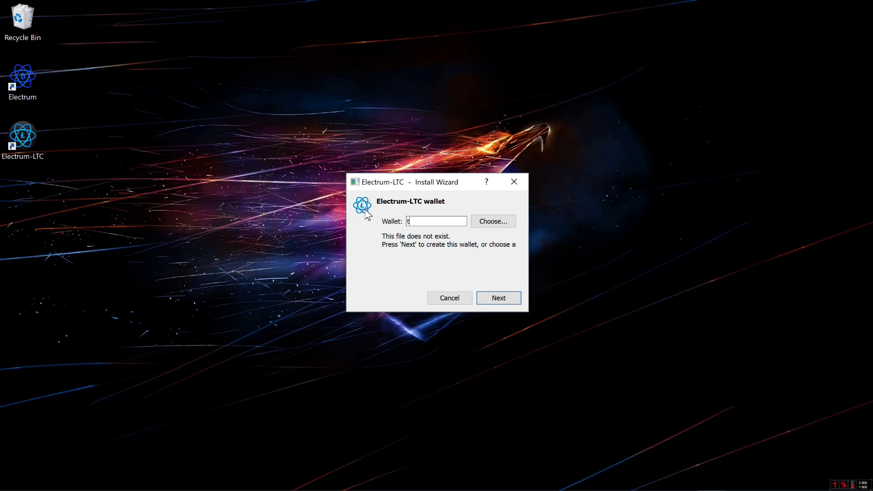
{"action": "type", "text": "rezor"}
{"action": "left_click", "coordinate": [499, 298]}
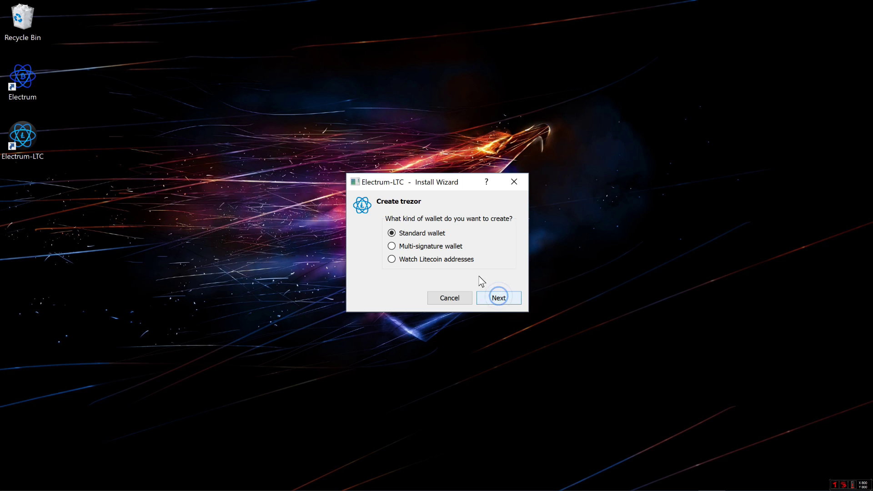
Choose a standard wallet with keys kept on a hardware device.
{"action": "left_click", "coordinate": [511, 299]}
{"action": "left_click", "coordinate": [420, 273]}
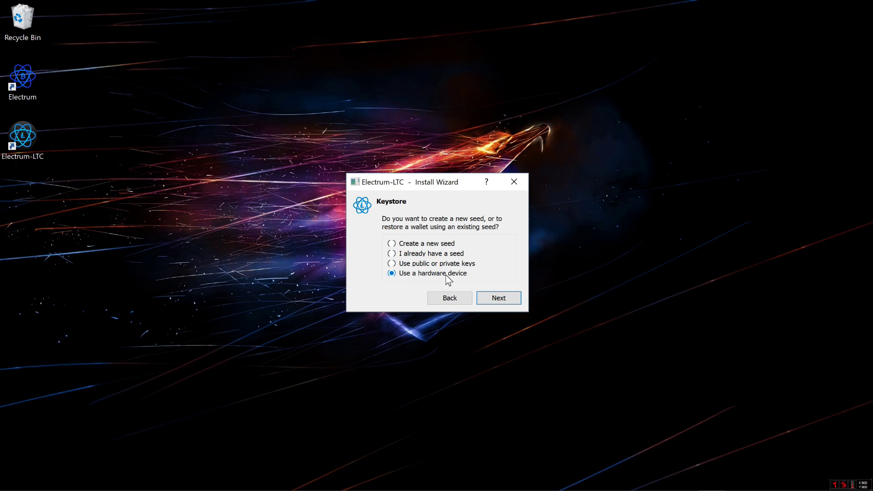
{"action": "left_click", "coordinate": [507, 301]}
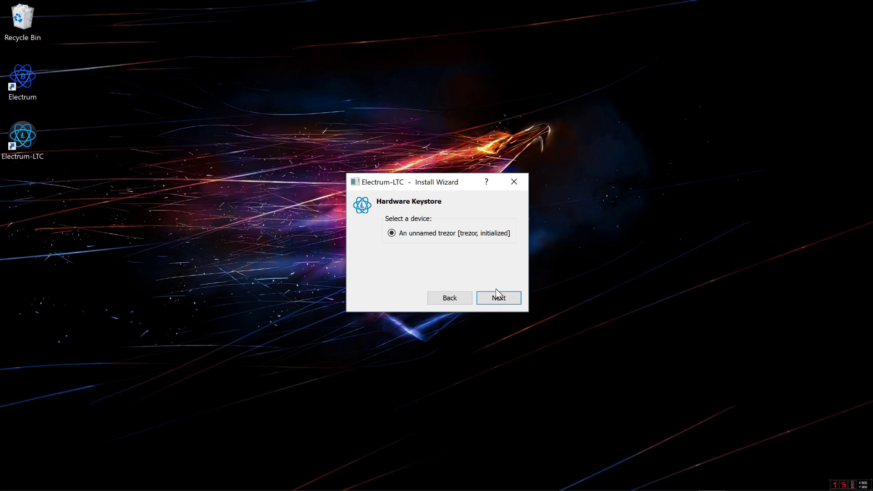
Continue with the detected Trezor and unlock it by entering its PIN.
{"action": "left_click", "coordinate": [499, 299]}
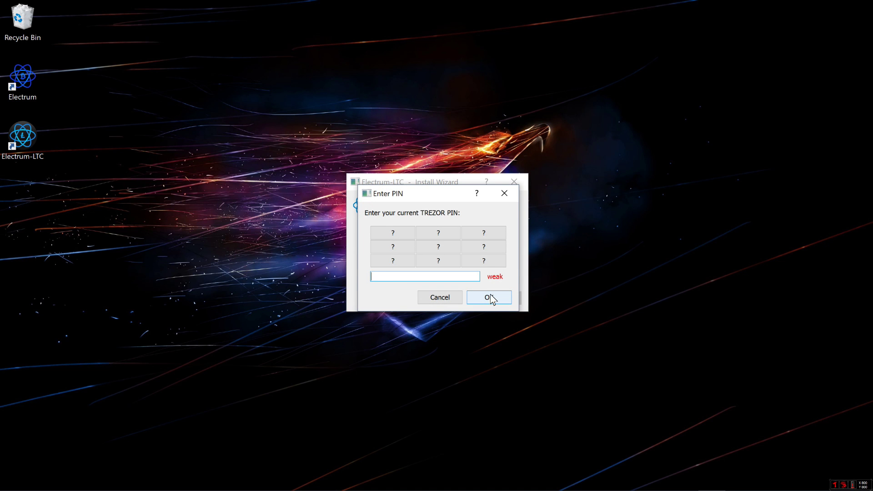
{"action": "left_click", "coordinate": [483, 260]}
{"action": "left_click", "coordinate": [439, 233]}
{"action": "left_click", "coordinate": [442, 259]}
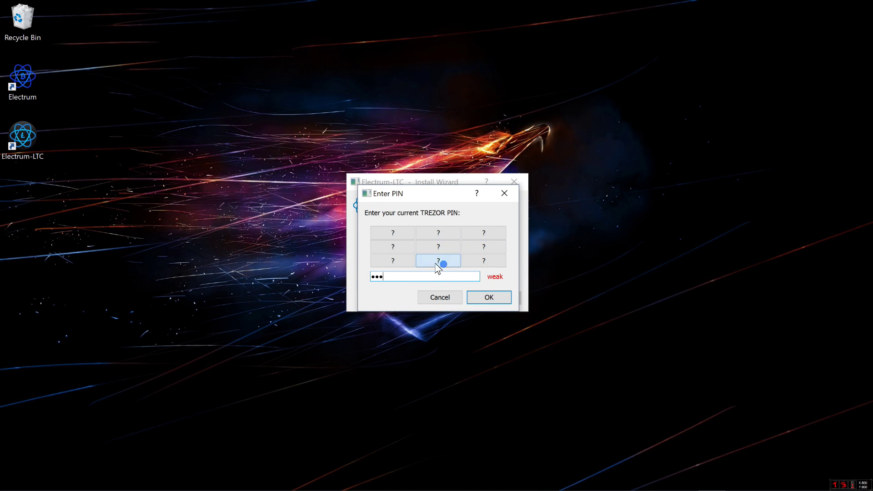
{"action": "left_click", "coordinate": [395, 246]}
{"action": "left_click", "coordinate": [486, 298]}
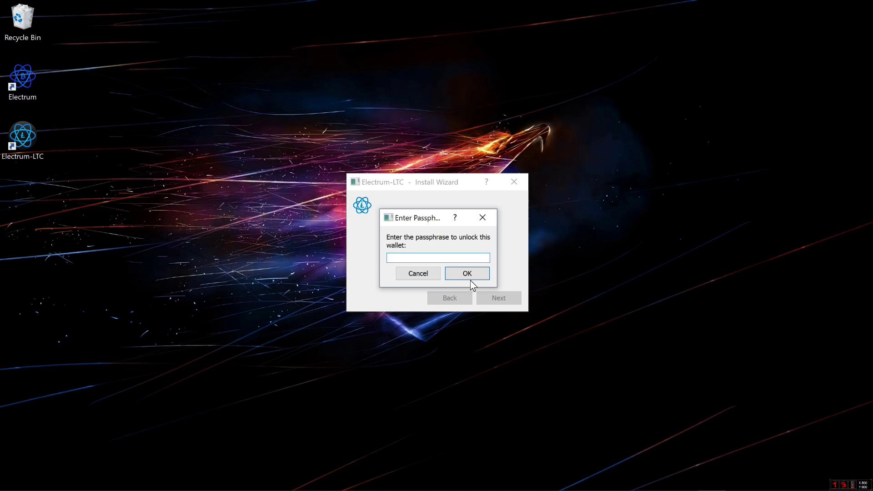
Leave the passphrase empty and accept the default derivation path to open the wallet.
{"action": "left_click", "coordinate": [443, 257]}
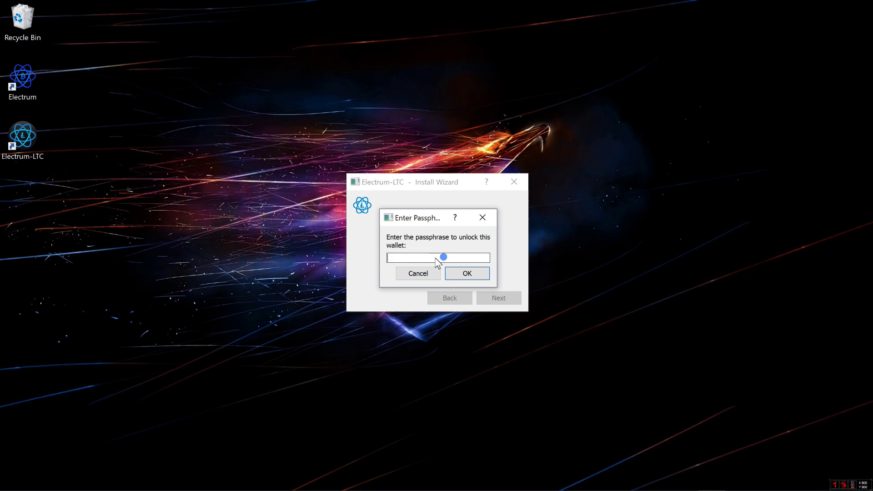
{"action": "left_click", "coordinate": [470, 274]}
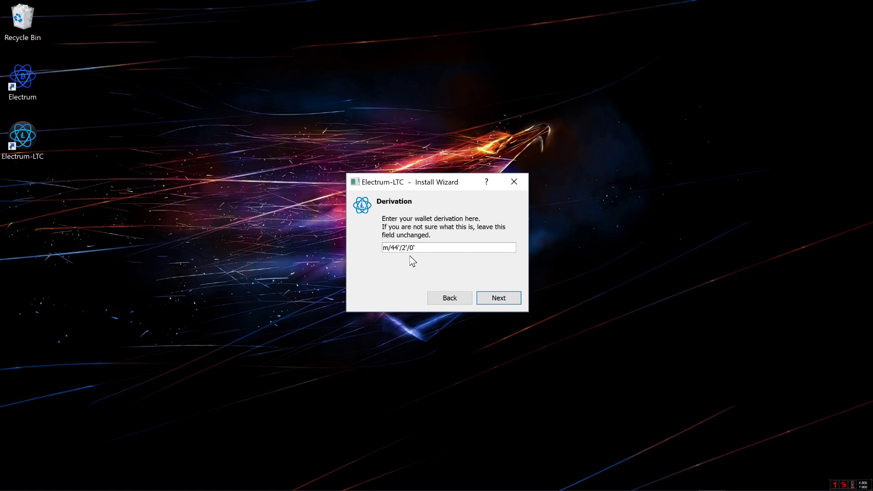
{"action": "left_click", "coordinate": [504, 300]}
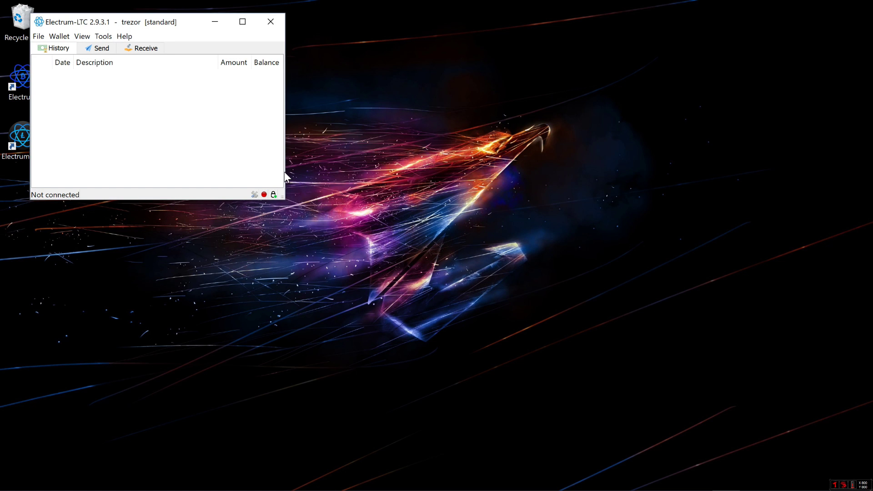
Widen and reposition the Electrum-LTC window, then view the Send form with the fee left lowest.
{"action": "left_click_drag", "start_coordinate": [285, 172], "coordinate": [456, 175]}
{"action": "left_click_drag", "start_coordinate": [190, 20], "coordinate": [286, 58]}
{"action": "left_click", "coordinate": [721, 247]}
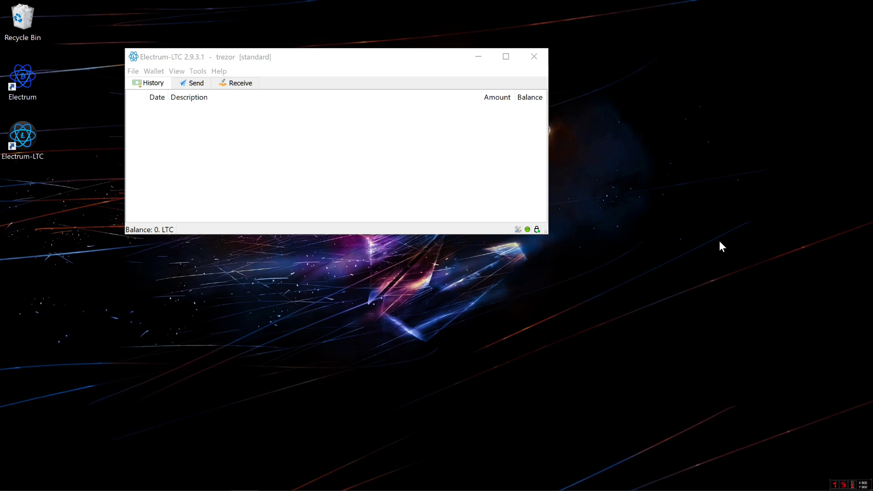
{"action": "left_click", "coordinate": [192, 83]}
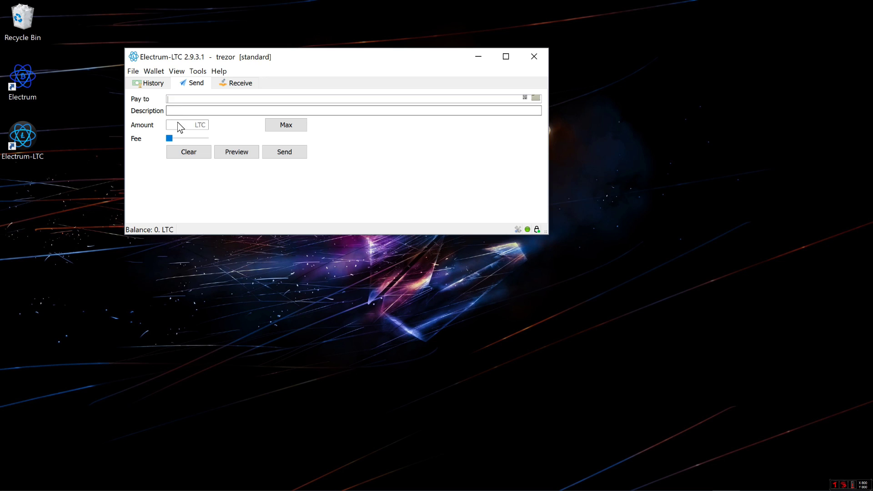
{"action": "mouse_move", "coordinate": [175, 141]}
{"action": "left_mouse_down"}
{"action": "mouse_move", "coordinate": [204, 141]}
{"action": "mouse_move", "coordinate": [169, 143]}
{"action": "left_mouse_up"}
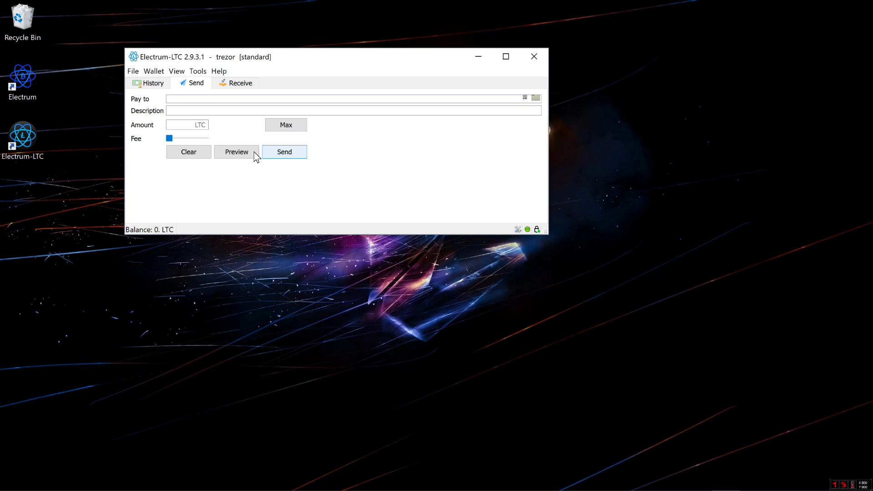
Show the Litecoin receiving address with its QR code on the Receive tab and copy it.
{"action": "left_click", "coordinate": [228, 83]}
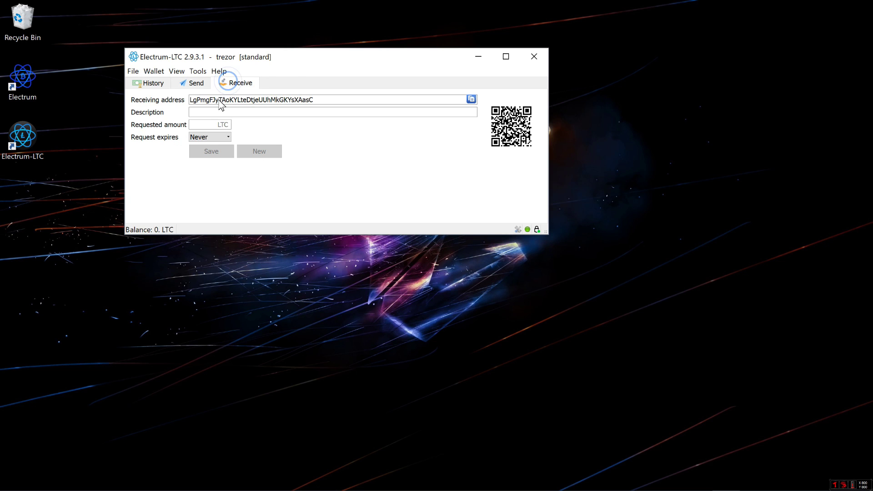
{"action": "double_click", "coordinate": [220, 101]}
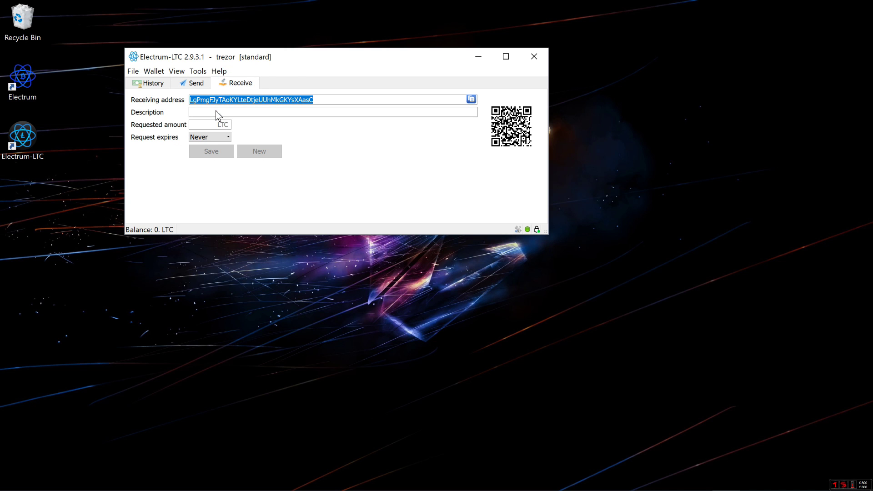
{"action": "left_click", "coordinate": [214, 125]}
{"action": "left_click", "coordinate": [471, 100]}
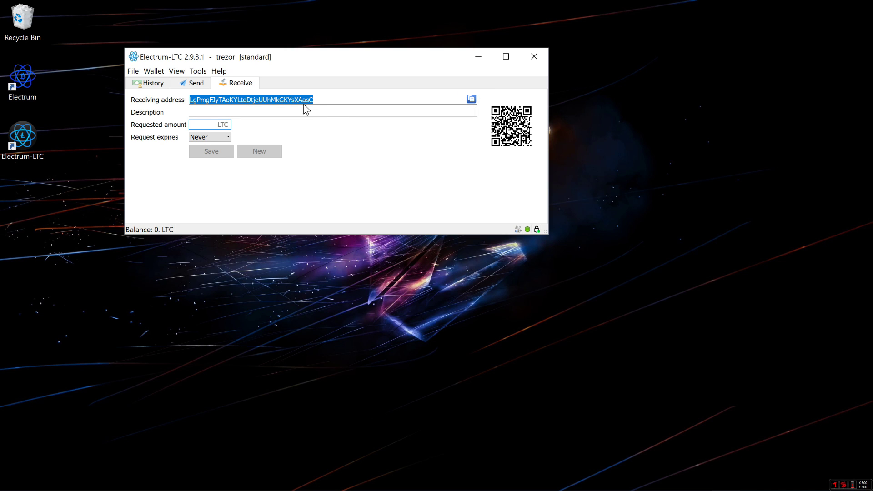
{"action": "left_click", "coordinate": [176, 71]}
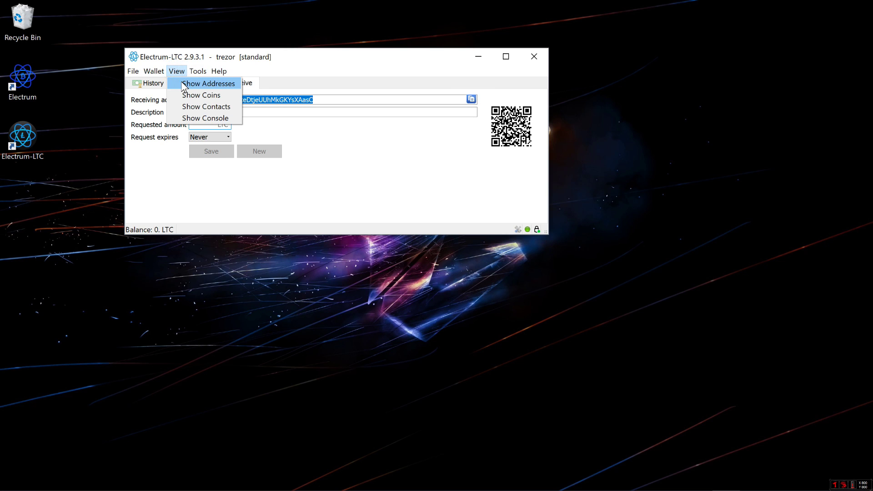
Add Addresses, Coins and Contacts tabs from the View menu.
{"action": "left_click", "coordinate": [182, 83]}
{"action": "left_click", "coordinate": [177, 71]}
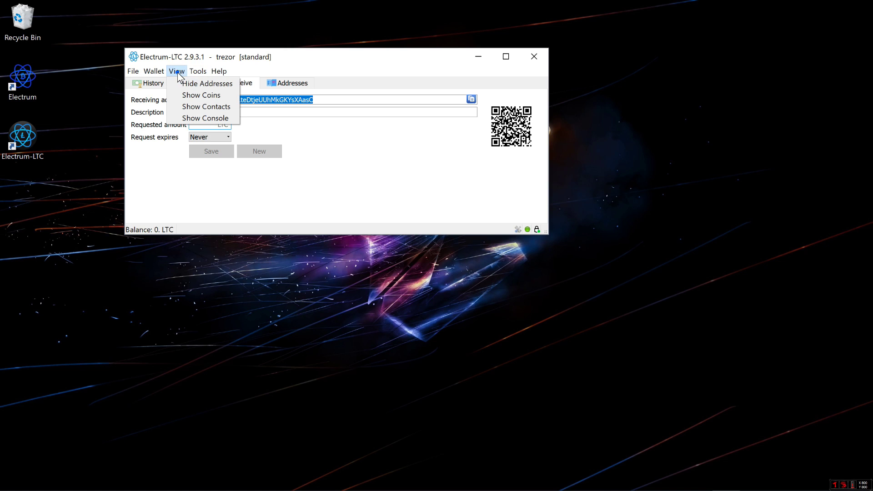
{"action": "left_click", "coordinate": [201, 95]}
{"action": "left_click", "coordinate": [176, 71]}
{"action": "left_click", "coordinate": [202, 106]}
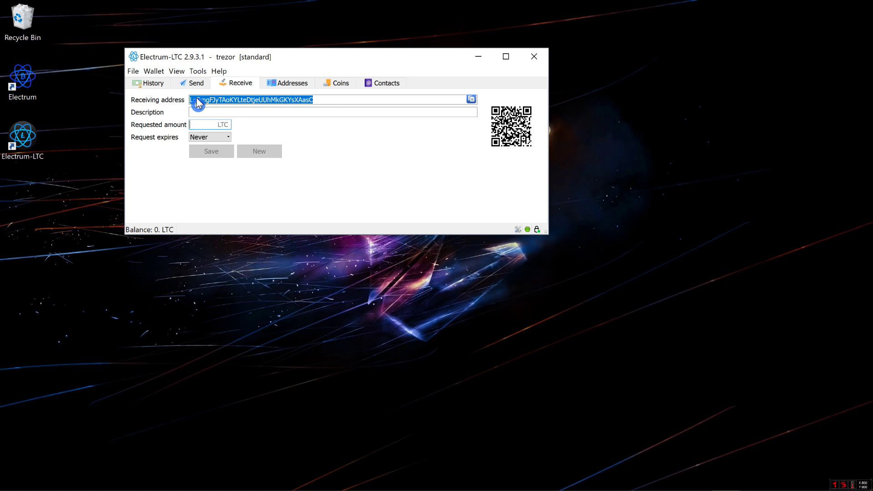
Create a payment request for the third receiving address from the Addresses list.
{"action": "left_click", "coordinate": [274, 83]}
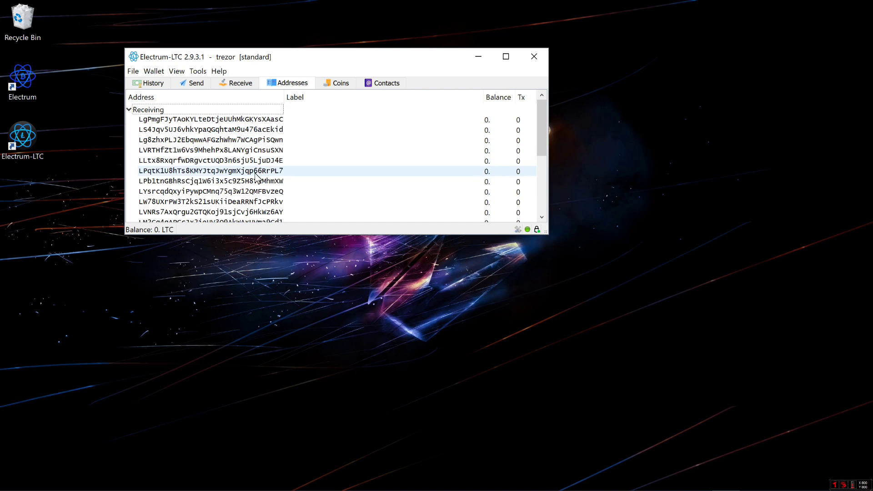
{"action": "left_click", "coordinate": [250, 143]}
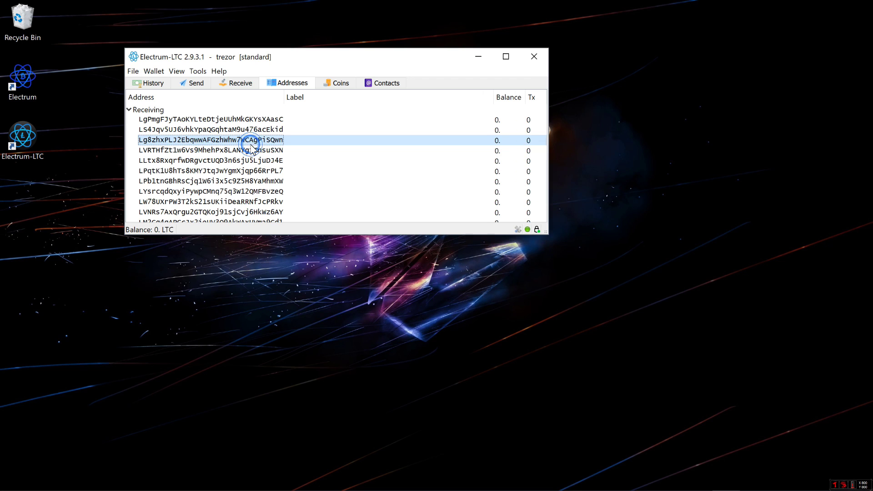
{"action": "left_click", "coordinate": [244, 87]}
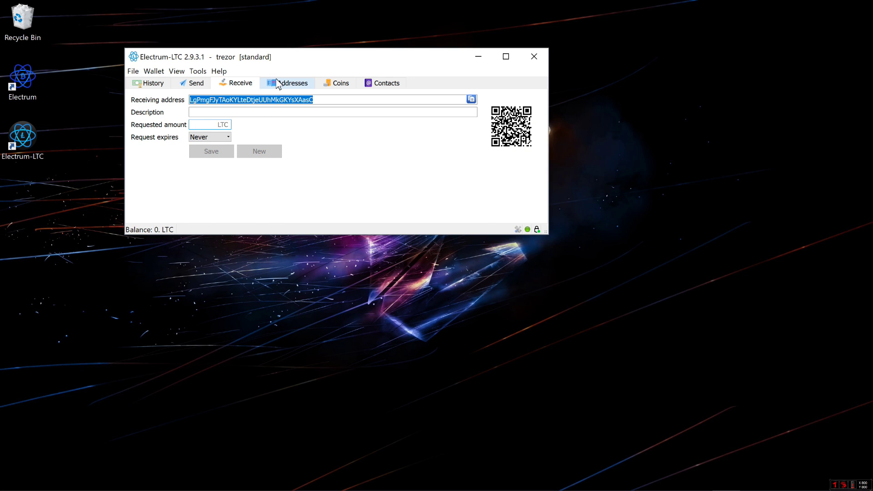
{"action": "left_click", "coordinate": [277, 84]}
{"action": "right_click", "coordinate": [263, 138]}
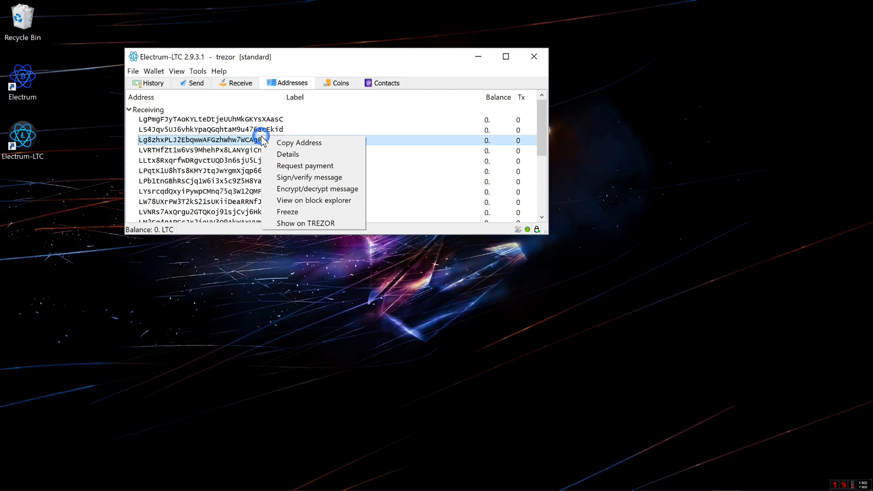
{"action": "left_click", "coordinate": [300, 167]}
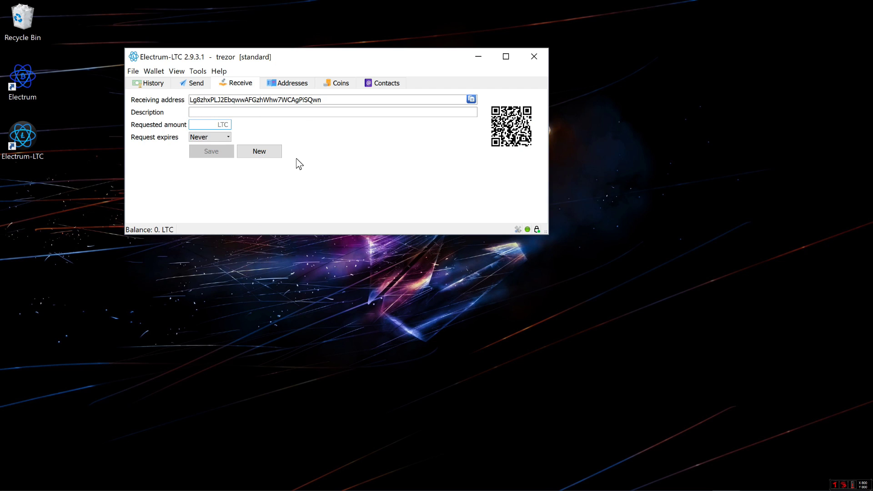
Browse the empty Coins and Contacts lists, cancel a new contact, and return to Addresses.
{"action": "left_click", "coordinate": [332, 80]}
{"action": "left_click", "coordinate": [399, 83]}
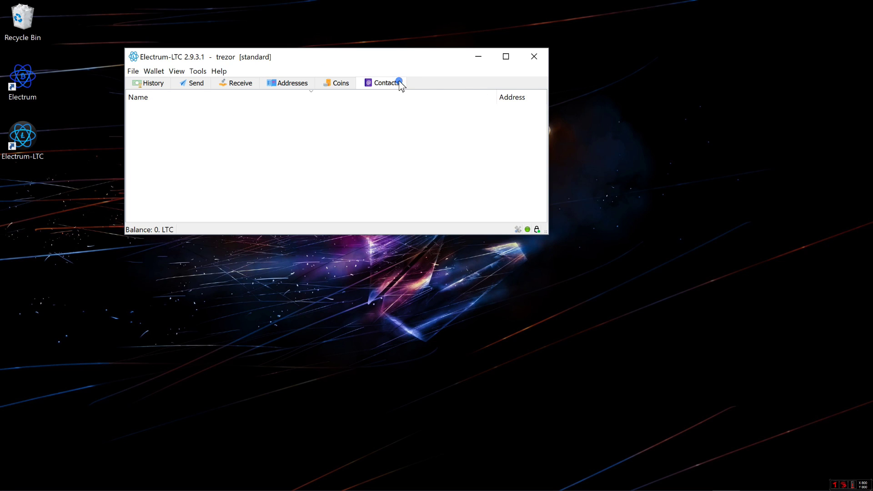
{"action": "right_click", "coordinate": [291, 160]}
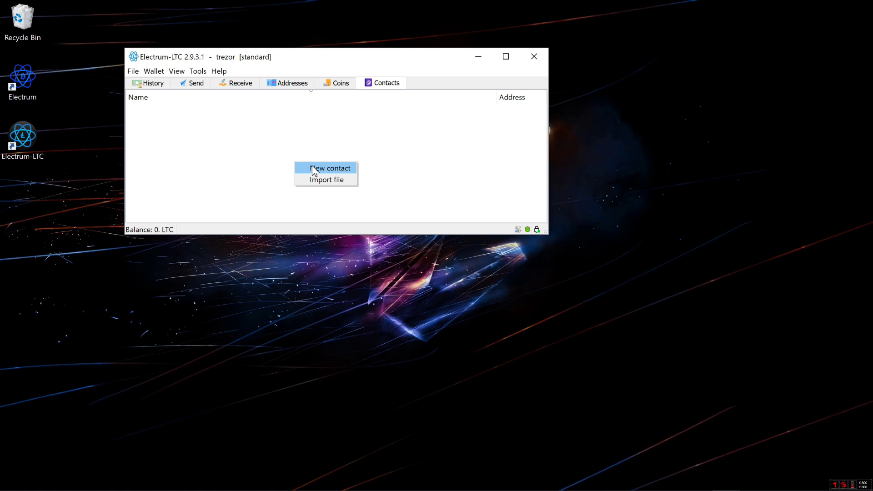
{"action": "left_click", "coordinate": [309, 168]}
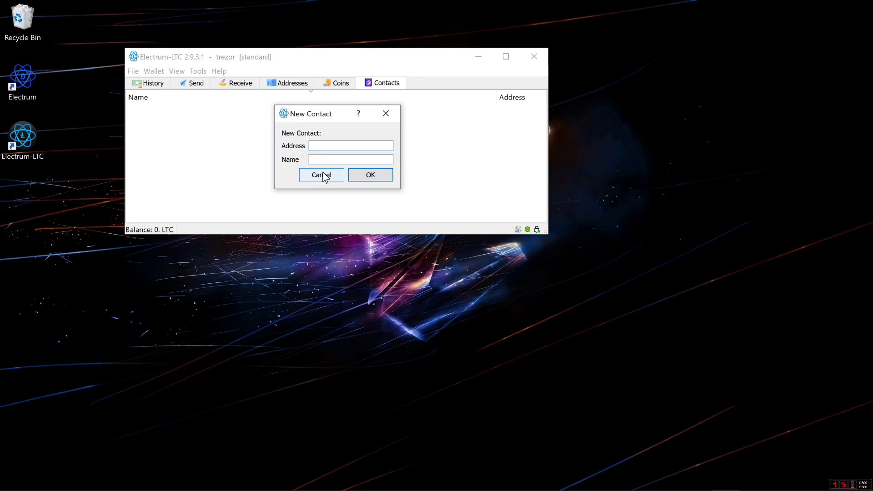
{"action": "left_click", "coordinate": [324, 177]}
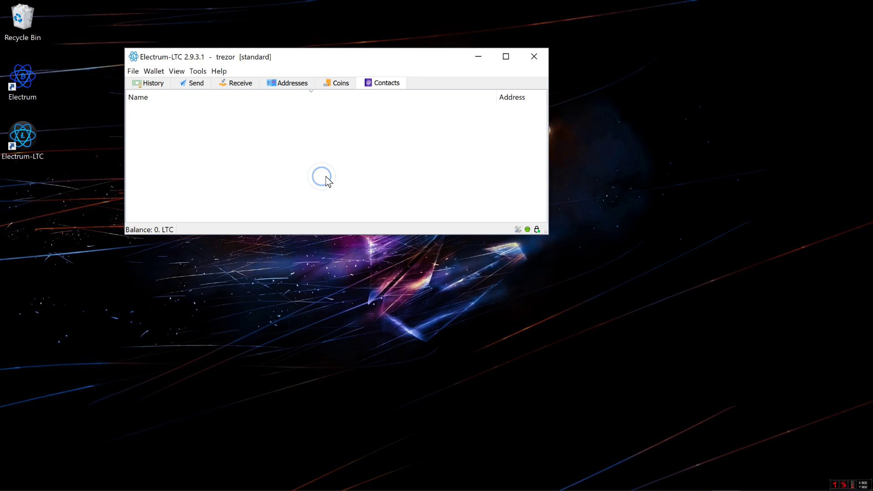
{"action": "left_click", "coordinate": [290, 83]}
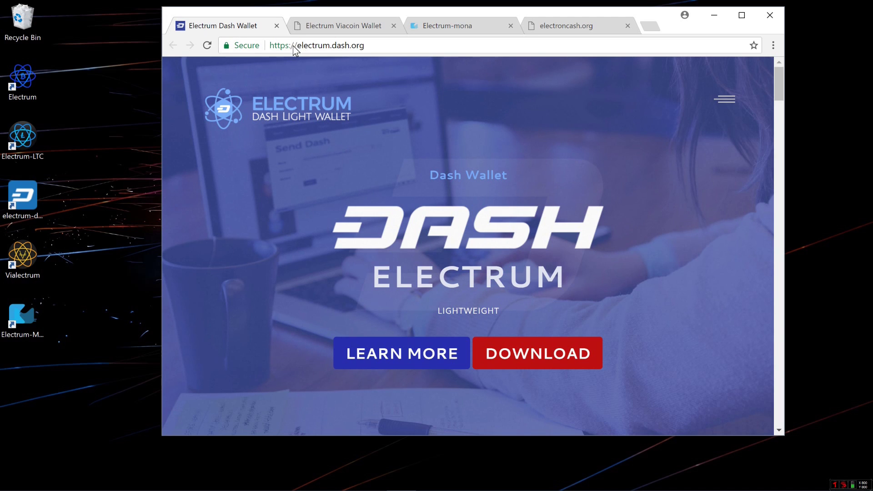
Scroll electrum.dash.org down to the Windows, OS X, Sources and Linux downloads and back up.
{"action": "left_click_drag", "start_coordinate": [294, 45], "coordinate": [411, 42]}
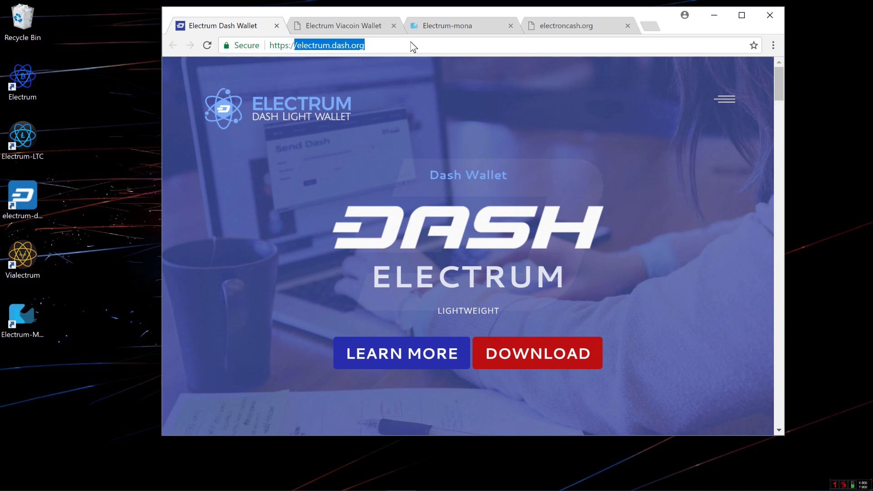
{"action": "left_click", "coordinate": [388, 72]}
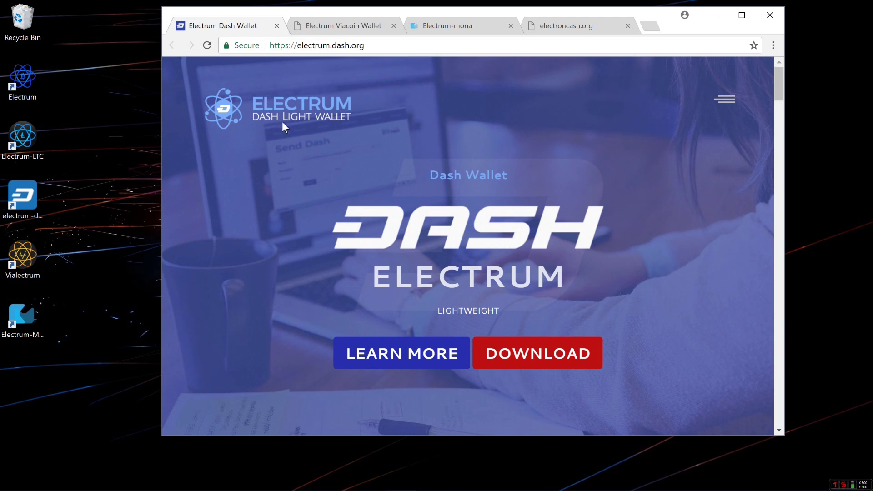
{"action": "scroll", "coordinate": [375, 206], "scroll_direction": "down", "scroll_amount": 3}
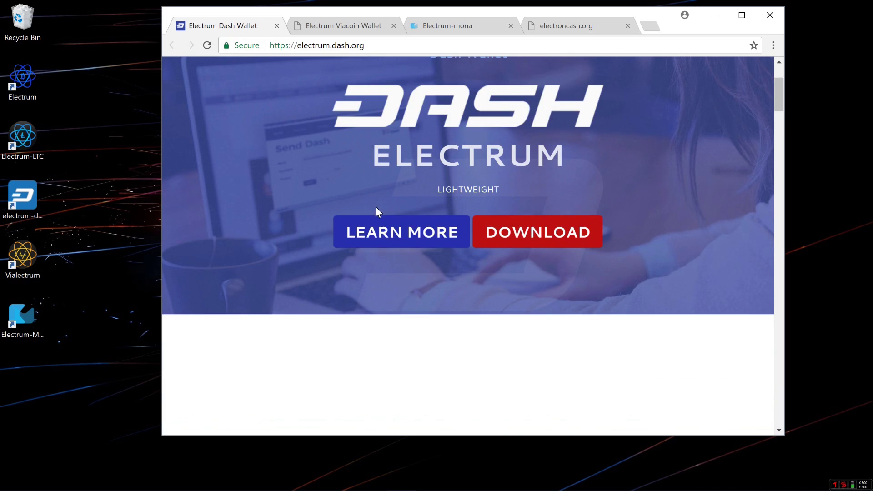
{"action": "scroll", "coordinate": [376, 212], "scroll_direction": "down", "scroll_amount": 8}
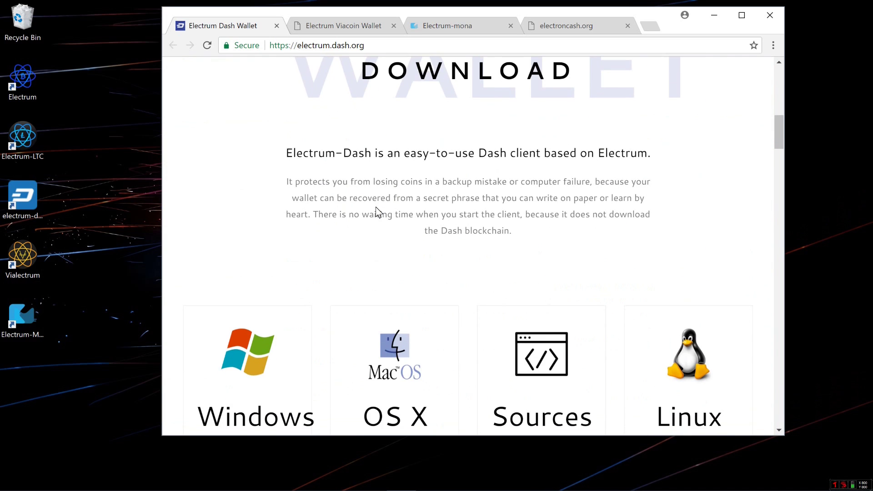
{"action": "scroll", "coordinate": [364, 214], "scroll_direction": "down", "scroll_amount": 4}
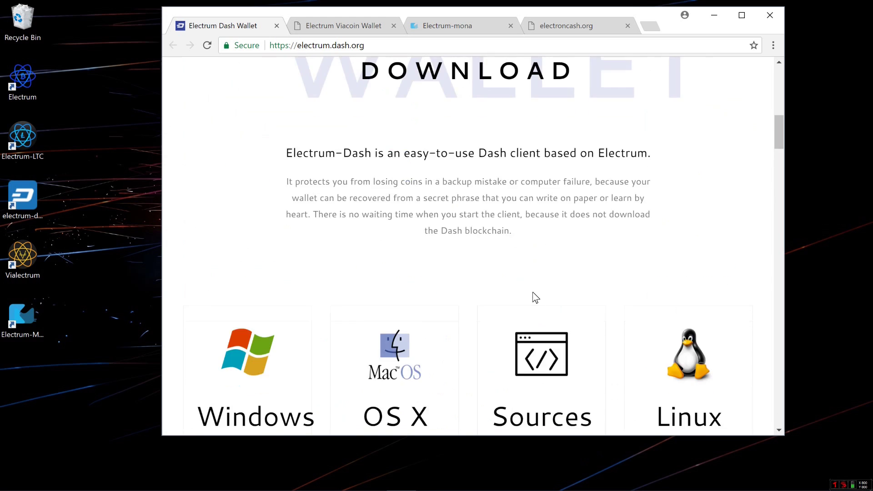
{"action": "scroll", "coordinate": [535, 298], "scroll_direction": "up", "scroll_amount": 10}
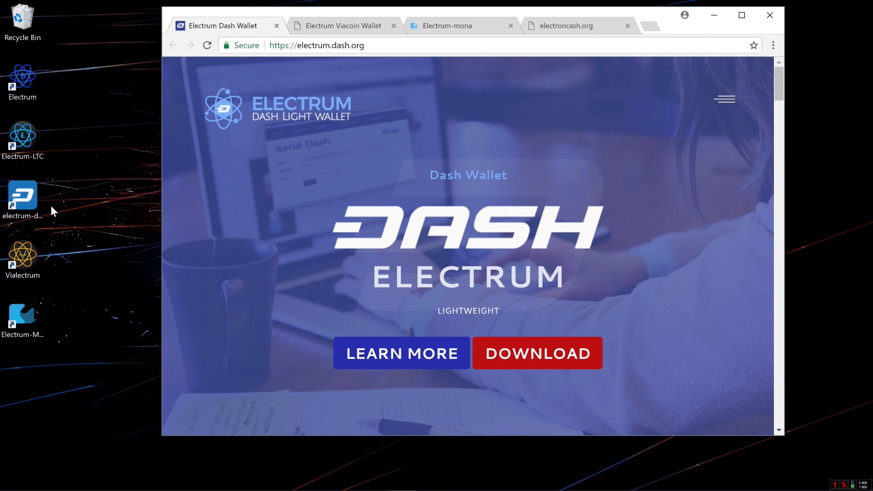
Launch Electrum-DASH and set up a TREZOR hardware wallet using the second Test Cryptomined device.
{"action": "double_click", "coordinate": [31, 203]}
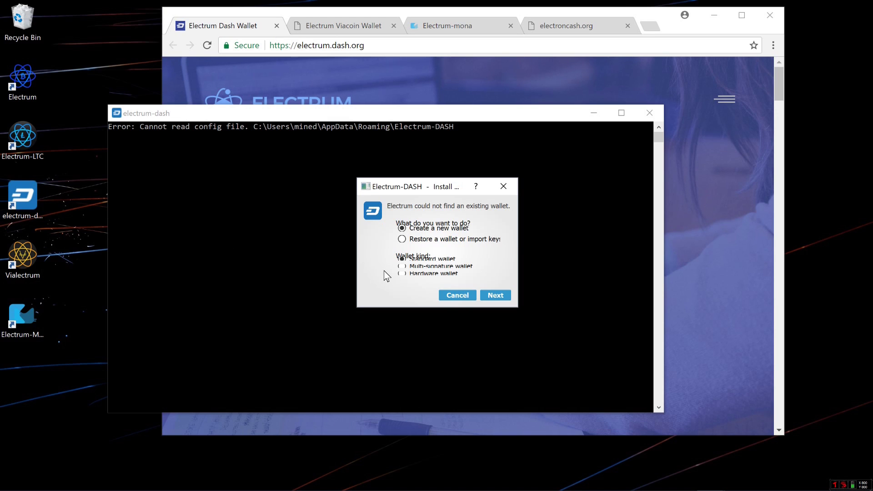
{"action": "left_click", "coordinate": [400, 274]}
{"action": "left_click", "coordinate": [489, 297]}
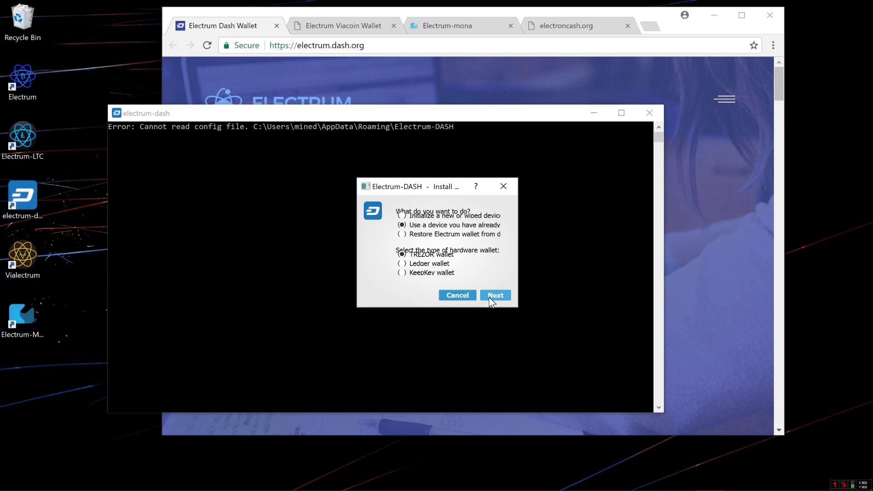
{"action": "left_click", "coordinate": [489, 296]}
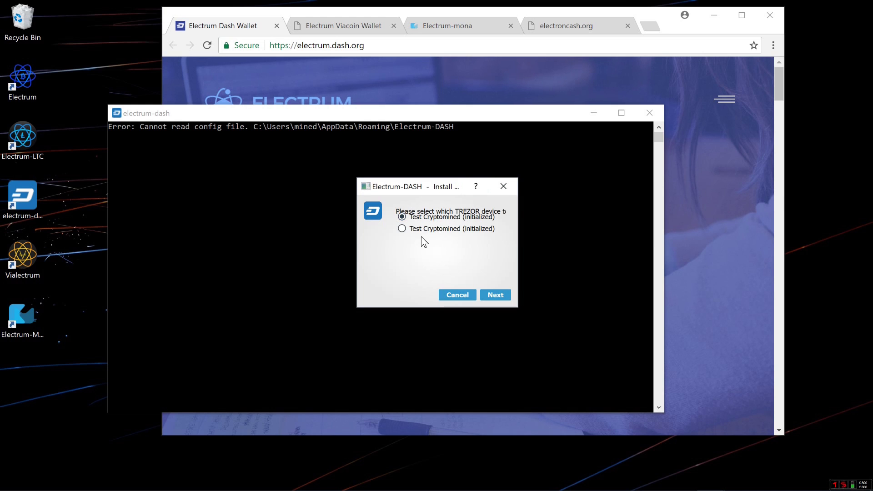
{"action": "left_click", "coordinate": [426, 228]}
{"action": "left_click", "coordinate": [498, 297]}
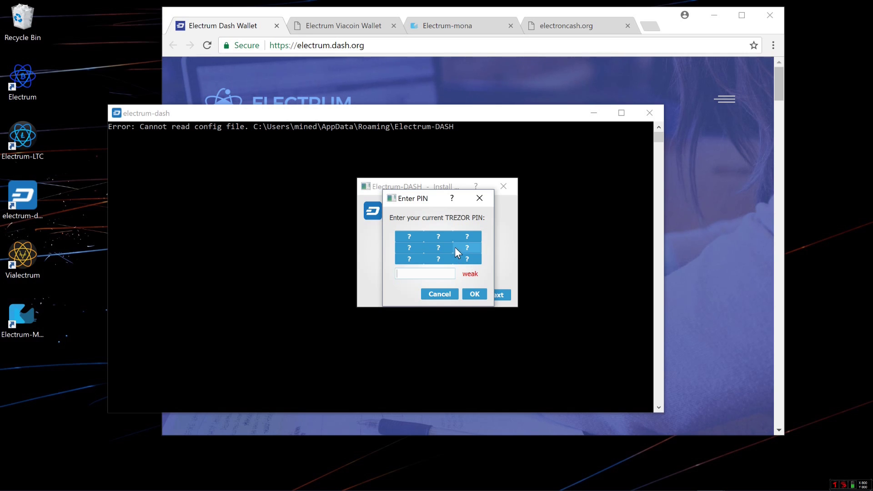
Unlock the TREZOR with its PIN and finish setup with Auto connect.
{"action": "left_click", "coordinate": [441, 239]}
{"action": "left_click", "coordinate": [400, 239]}
{"action": "left_click", "coordinate": [472, 296]}
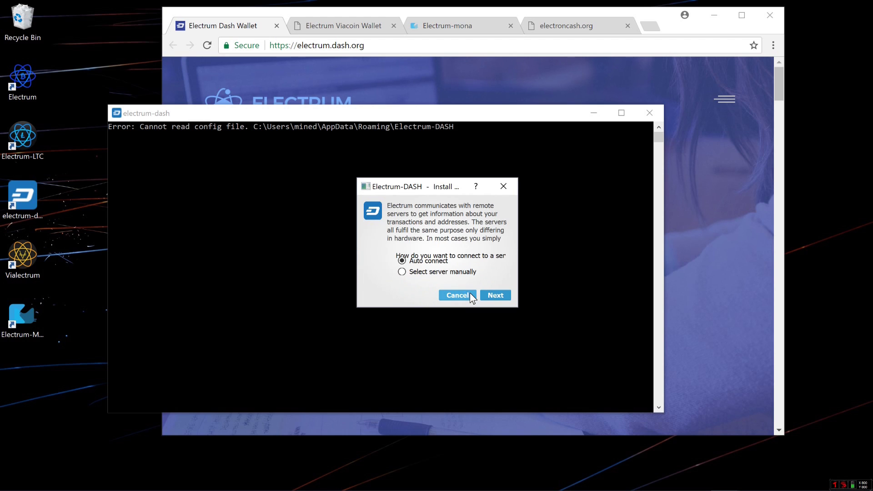
{"action": "left_click", "coordinate": [500, 298]}
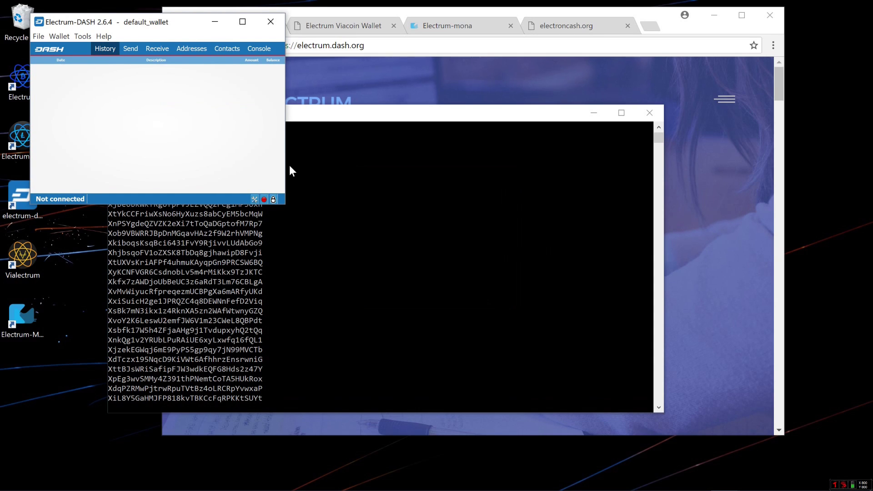
Enlarge and move the default_wallet window, and minimize the console window.
{"action": "left_click_drag", "start_coordinate": [285, 157], "coordinate": [497, 143]}
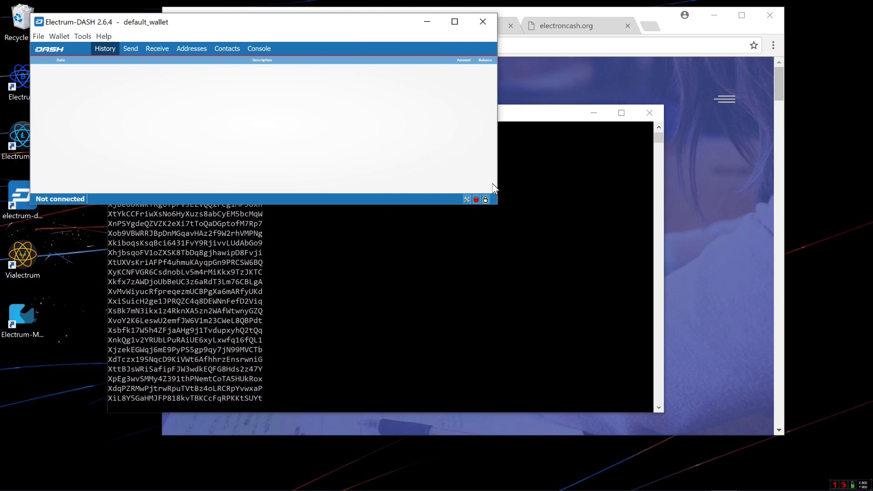
{"action": "left_click_drag", "start_coordinate": [499, 208], "coordinate": [510, 236]}
{"action": "left_click_drag", "start_coordinate": [329, 23], "coordinate": [446, 50]}
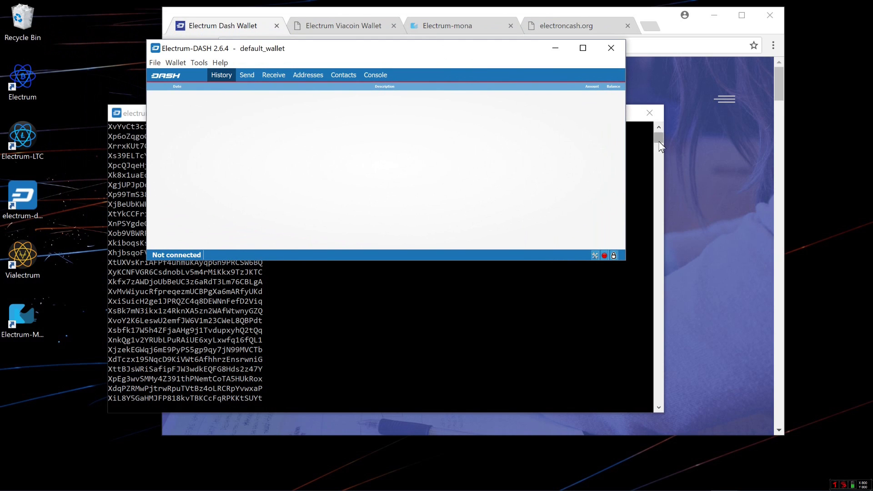
{"action": "left_click", "coordinate": [636, 123]}
{"action": "left_click", "coordinate": [592, 113]}
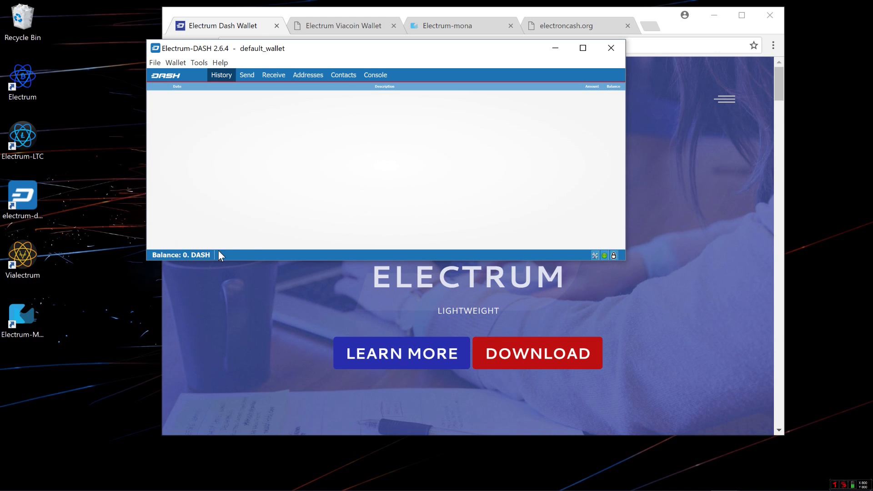
{"action": "left_click", "coordinate": [594, 256]}
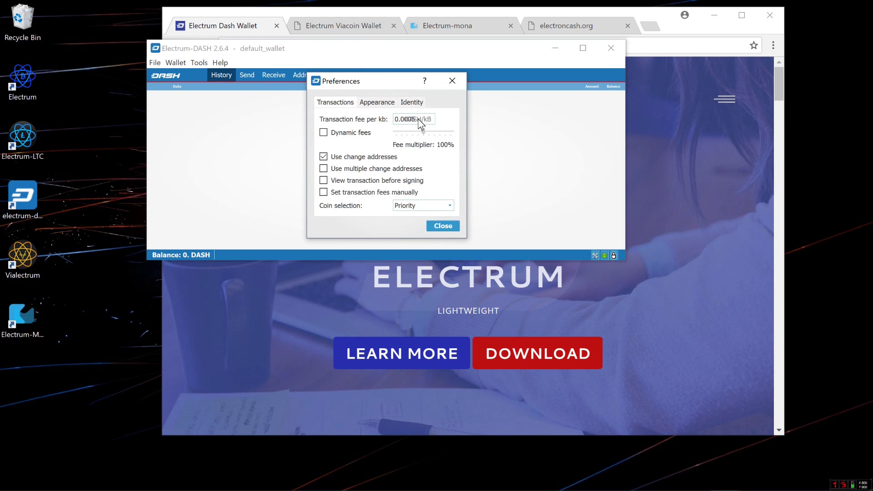
{"action": "left_click", "coordinate": [372, 103]}
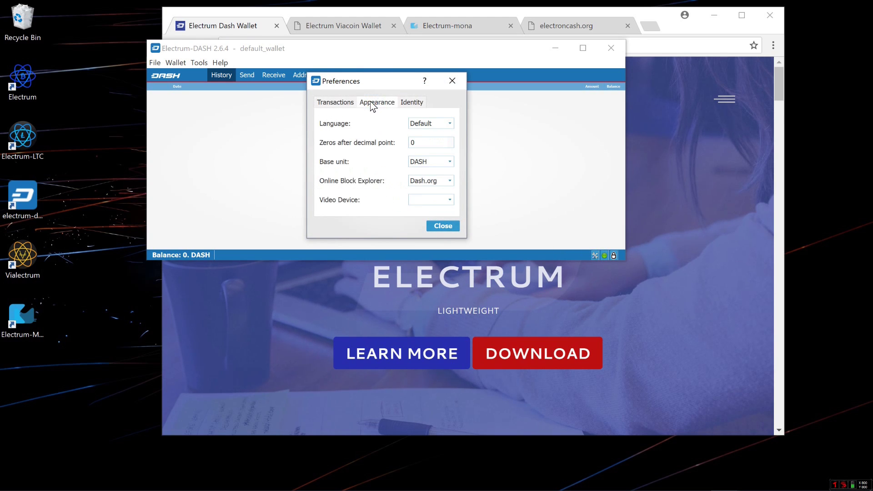
{"action": "left_click", "coordinate": [411, 102]}
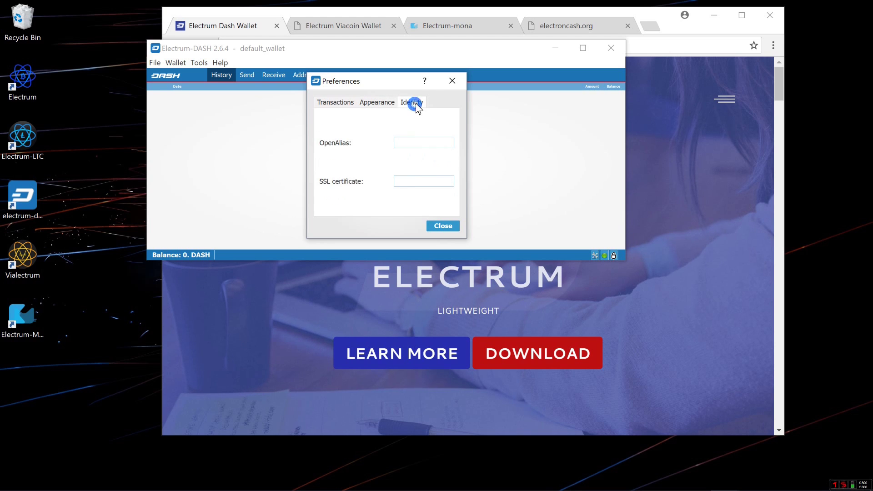
{"action": "left_click", "coordinate": [453, 81]}
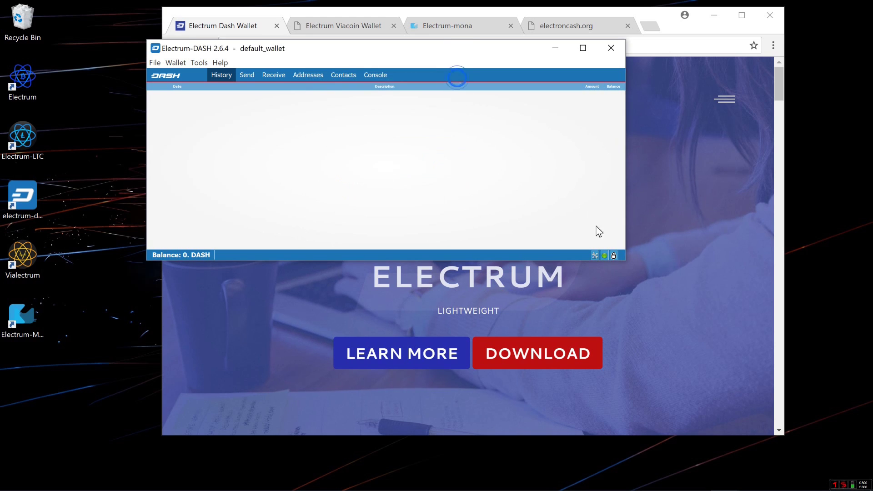
{"action": "left_click", "coordinate": [605, 254]}
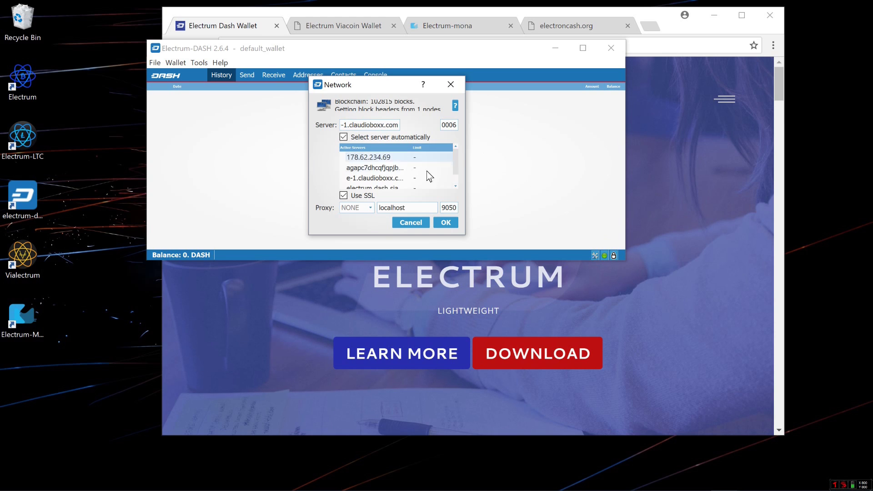
{"action": "left_click", "coordinate": [455, 85]}
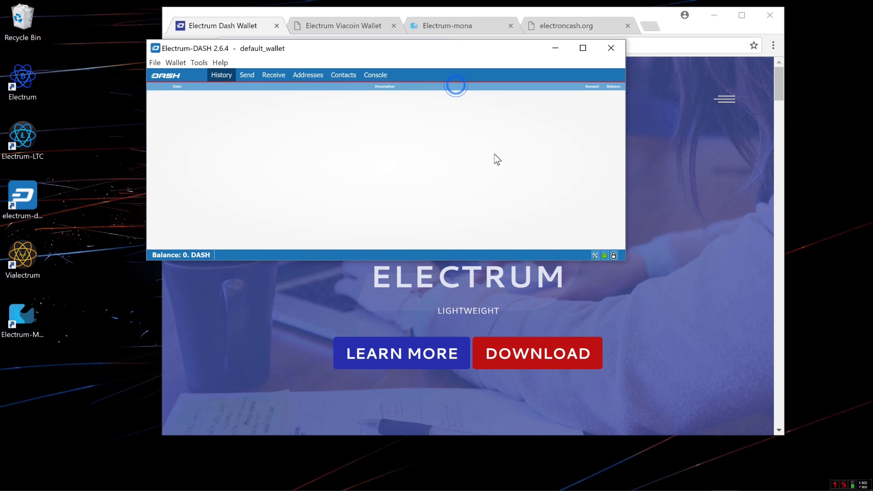
{"action": "left_click", "coordinate": [614, 255]}
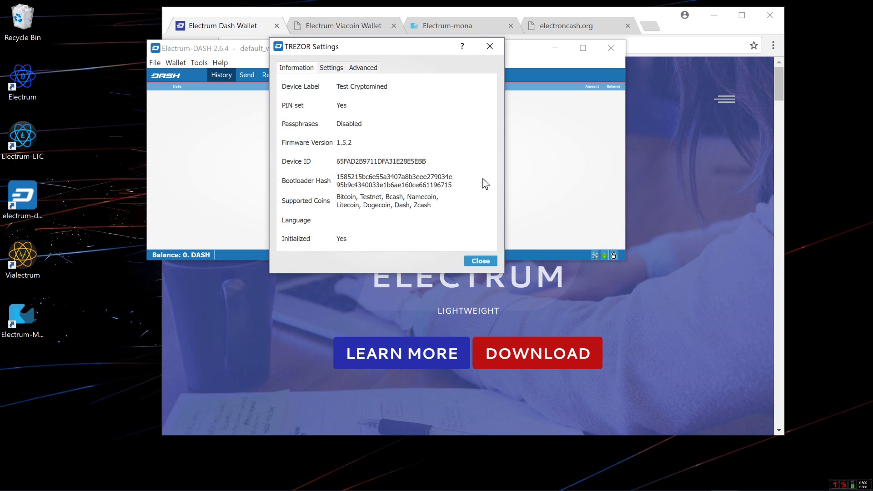
{"action": "left_click", "coordinate": [337, 72]}
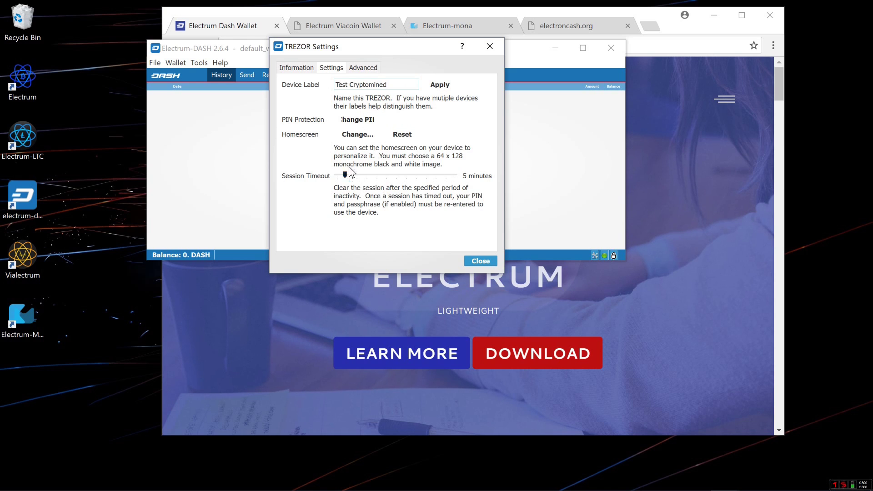
{"action": "left_click", "coordinate": [370, 68]}
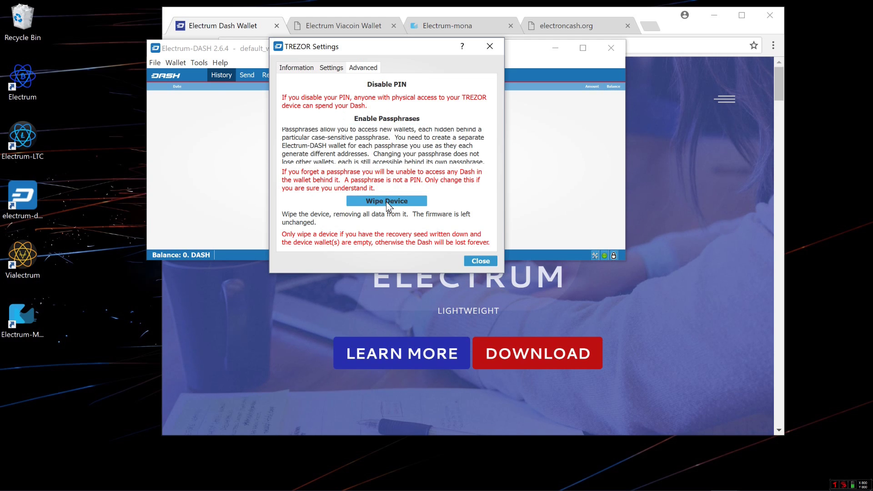
{"action": "left_click", "coordinate": [476, 261]}
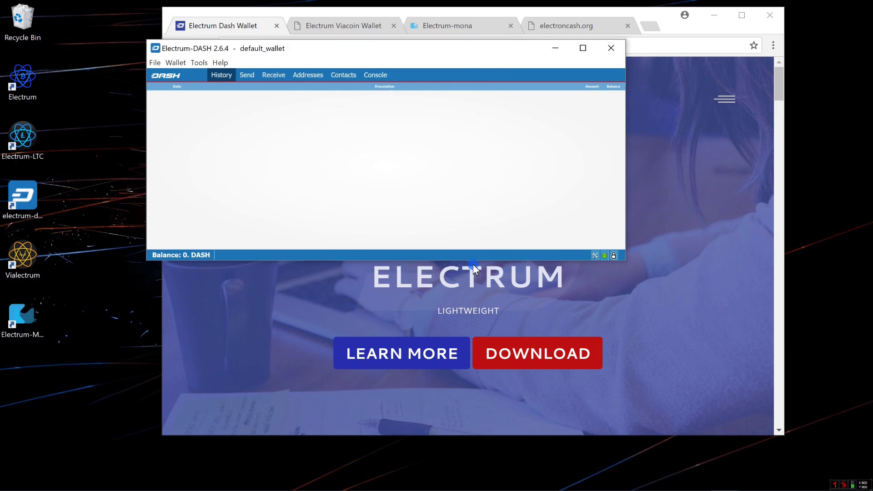
Try a test amount of 1 in the Send form, then clear it.
{"action": "left_click", "coordinate": [247, 75]}
{"action": "left_click", "coordinate": [220, 95]}
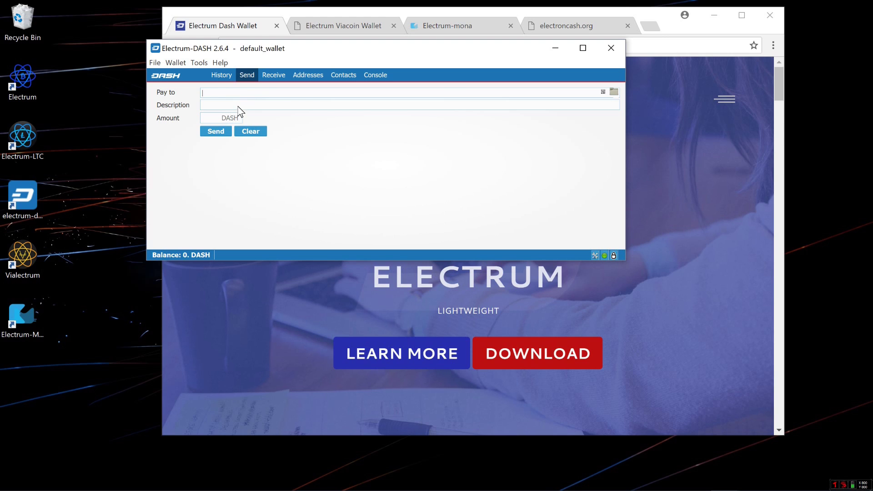
{"action": "left_click", "coordinate": [237, 107]}
{"action": "type", "text": "1"}
{"action": "key", "text": "BackSpace"}
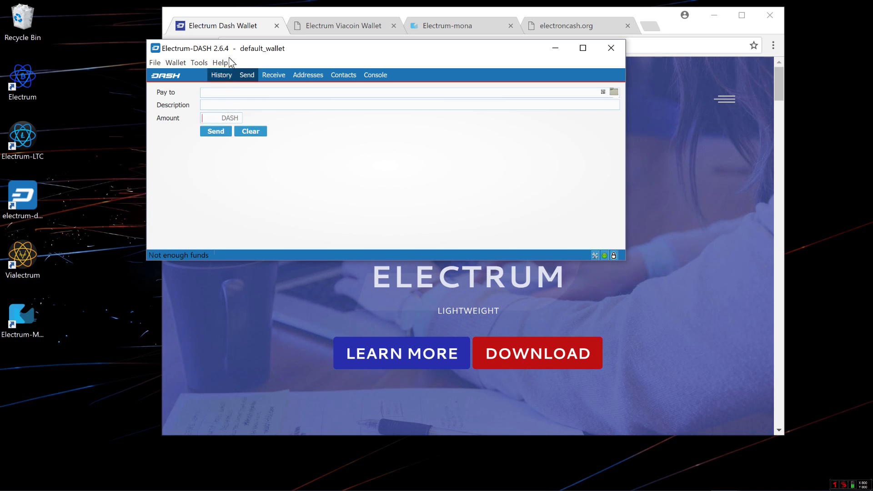
Request 121 DASH on the Receive tab with a 1 day expiry.
{"action": "left_click", "coordinate": [283, 76]}
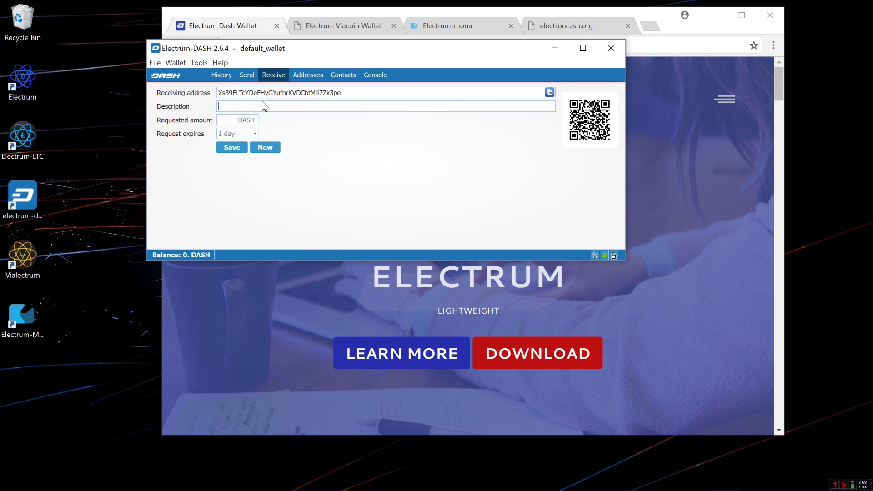
{"action": "double_click", "coordinate": [226, 95]}
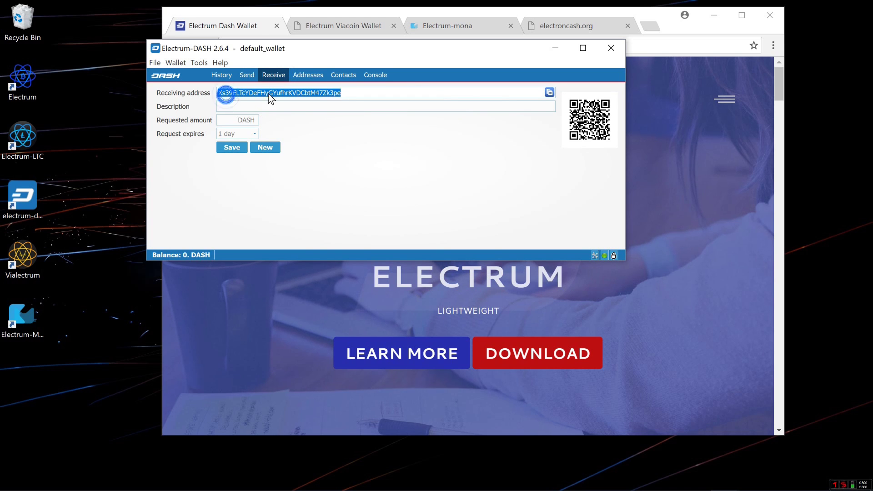
{"action": "left_click", "coordinate": [225, 121]}
{"action": "type", "text": "1"}
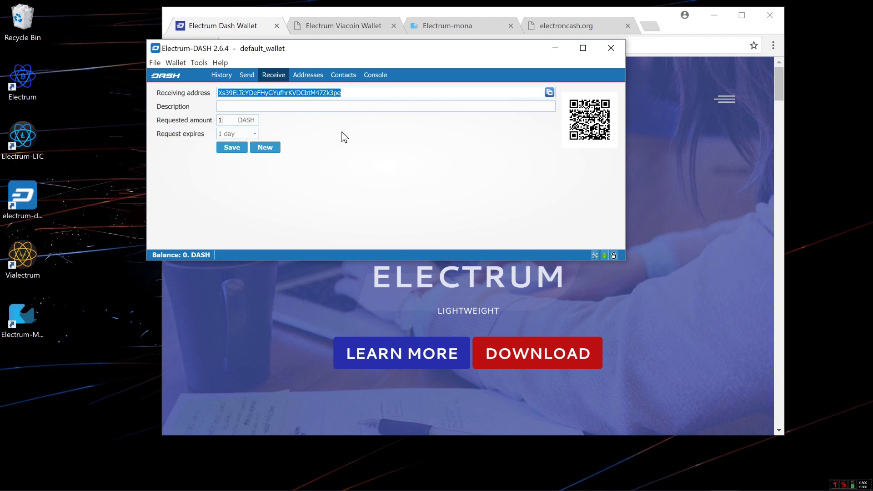
{"action": "type", "text": "2"}
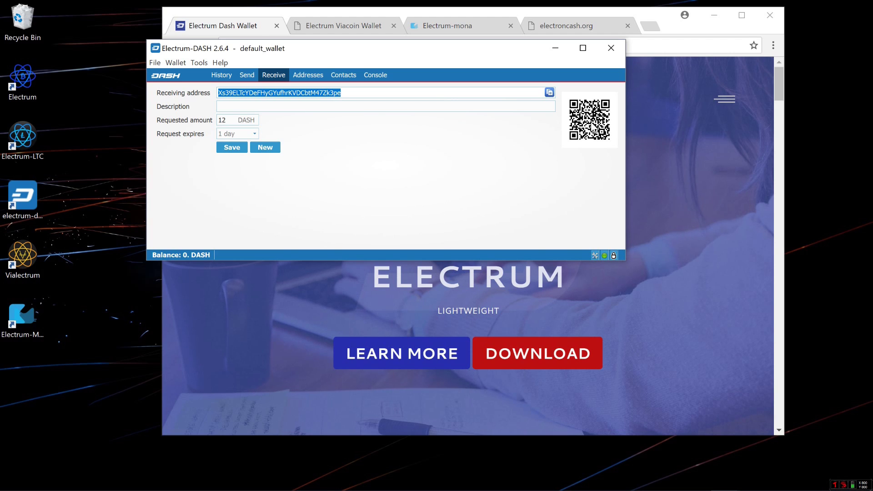
{"action": "type", "text": "1"}
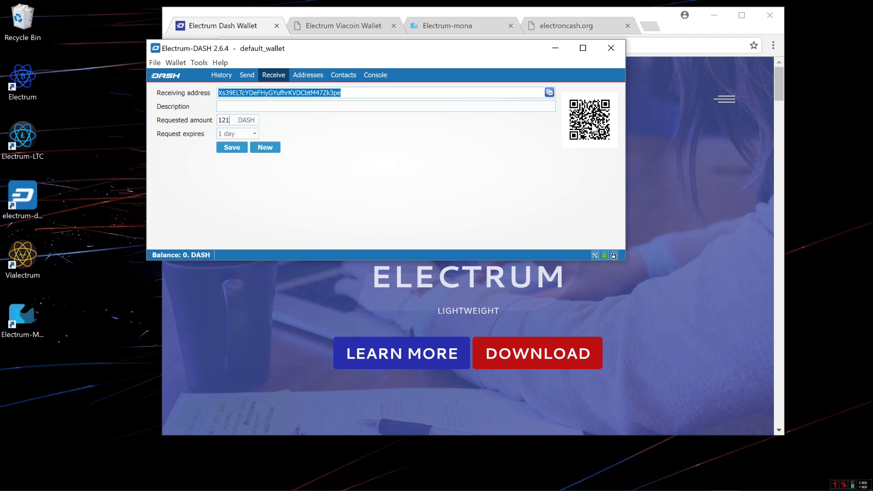
{"action": "left_click", "coordinate": [253, 131]}
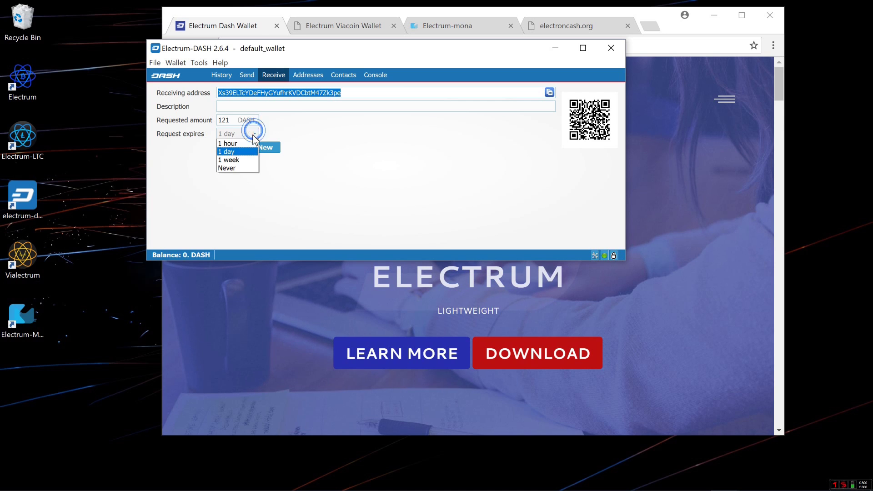
{"action": "left_click", "coordinate": [288, 177]}
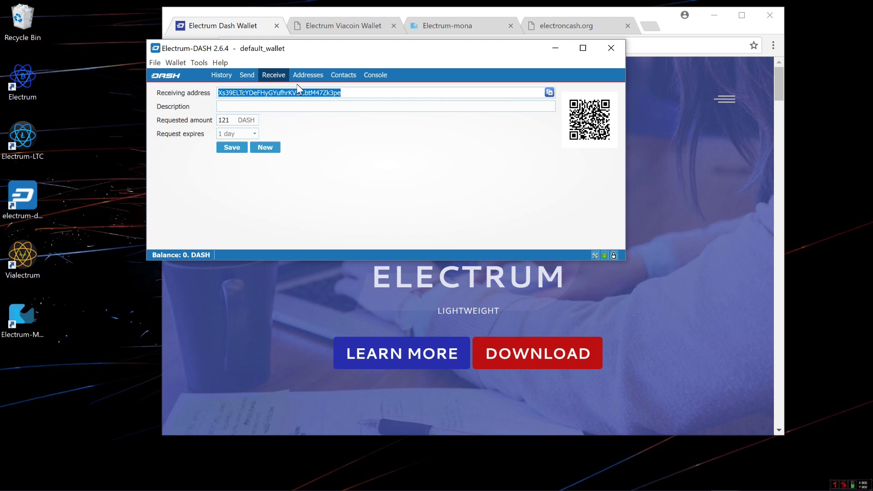
View the Addresses list and expand the Change group to see change addresses.
{"action": "left_click", "coordinate": [307, 75]}
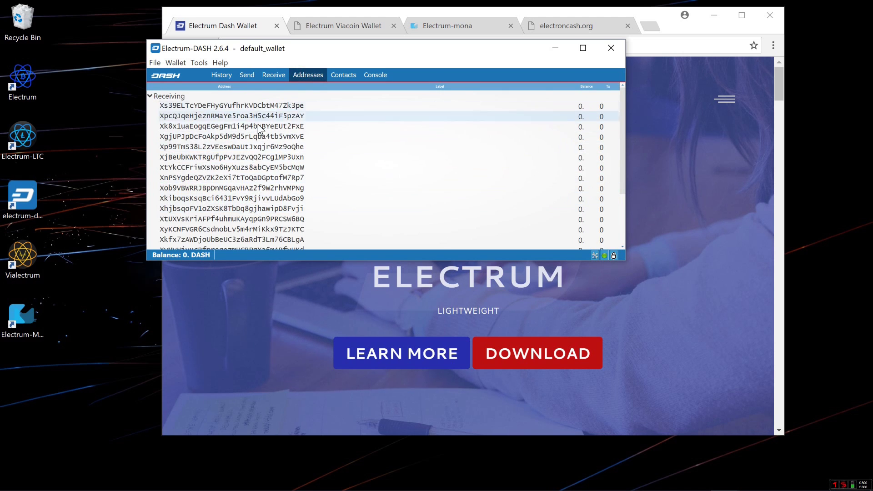
{"action": "scroll", "coordinate": [267, 159], "scroll_direction": "down", "scroll_amount": 3}
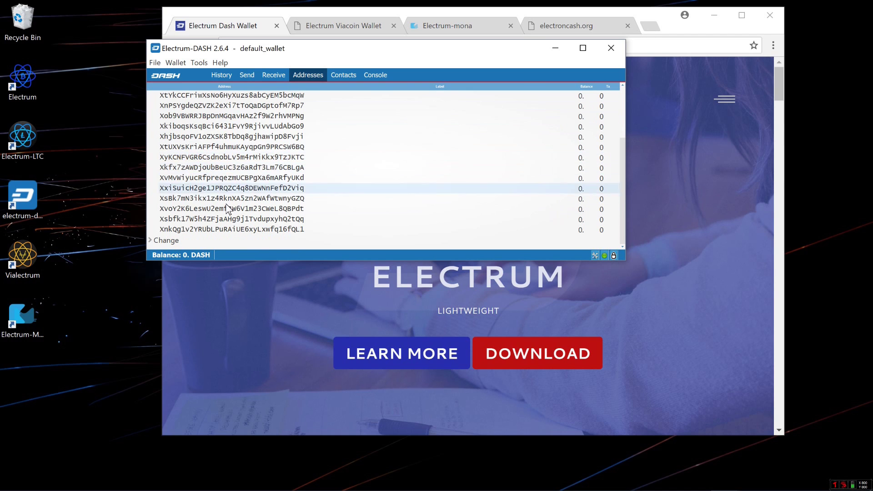
{"action": "left_click", "coordinate": [173, 241]}
{"action": "left_click", "coordinate": [149, 241]}
{"action": "scroll", "coordinate": [204, 218], "scroll_direction": "down", "scroll_amount": 2}
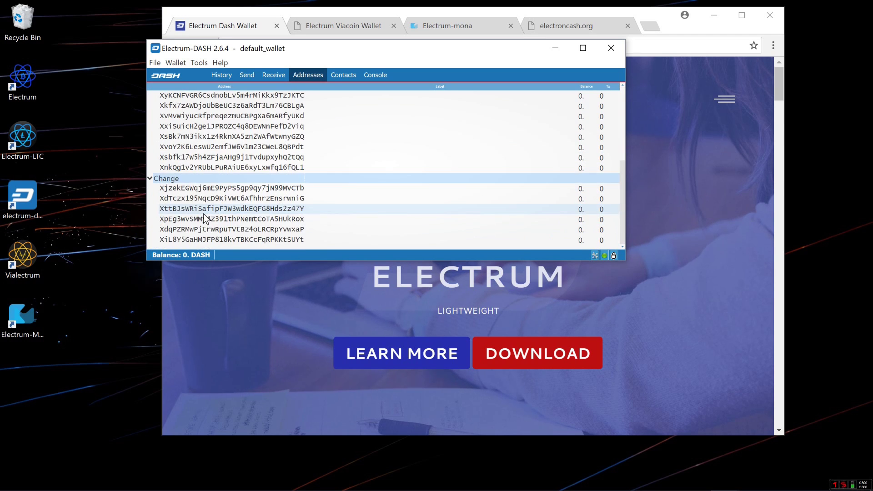
{"action": "scroll", "coordinate": [245, 207], "scroll_direction": "up", "scroll_amount": 5}
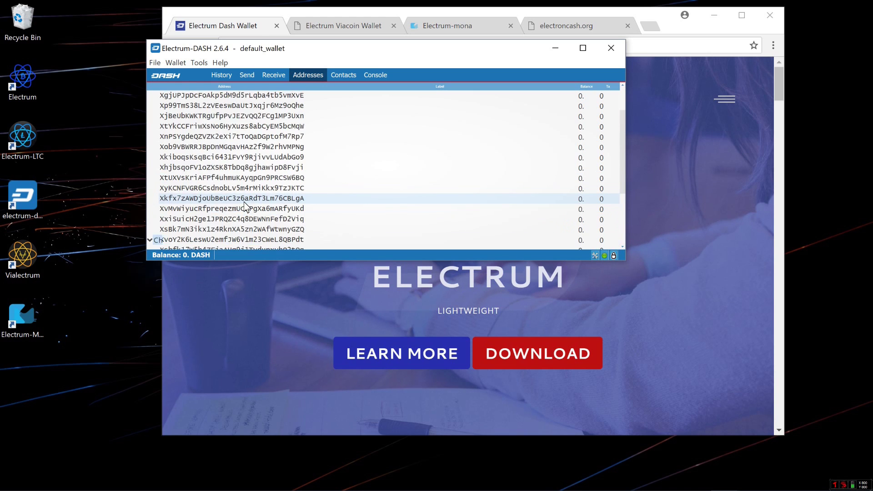
Open Contacts and cancel adding a new contact.
{"action": "left_click", "coordinate": [333, 75]}
{"action": "right_click", "coordinate": [307, 122]}
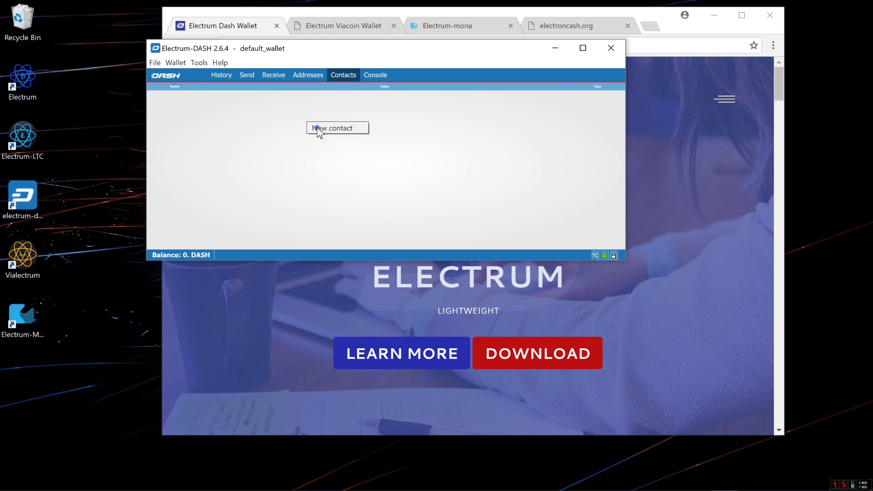
{"action": "left_click", "coordinate": [317, 129]}
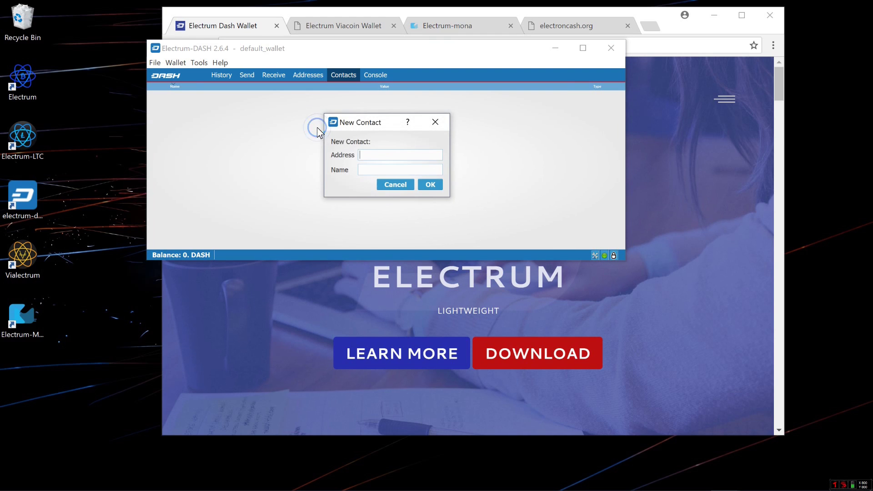
{"action": "left_click", "coordinate": [395, 184]}
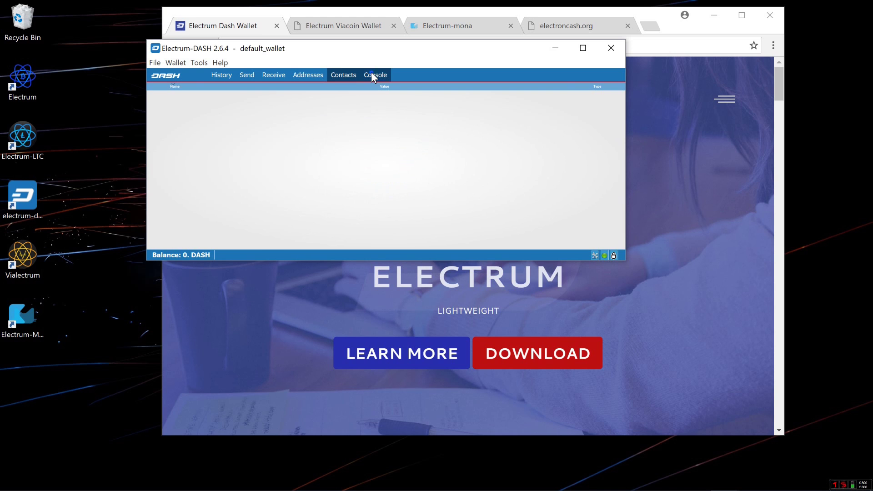
Look over the Console, then return to the empty History list.
{"action": "left_click", "coordinate": [371, 73]}
{"action": "scroll", "coordinate": [229, 114], "scroll_direction": "down", "scroll_amount": 2}
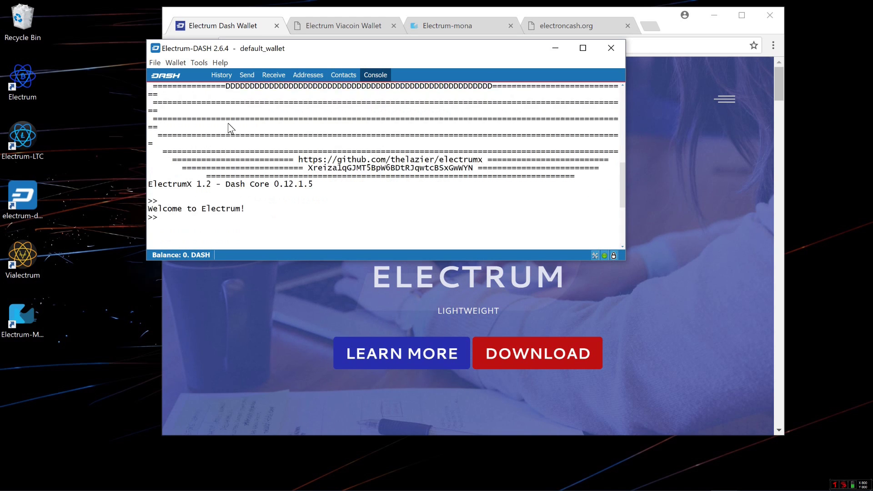
{"action": "scroll", "coordinate": [228, 102], "scroll_direction": "up", "scroll_amount": 2}
{"action": "left_click", "coordinate": [214, 77]}
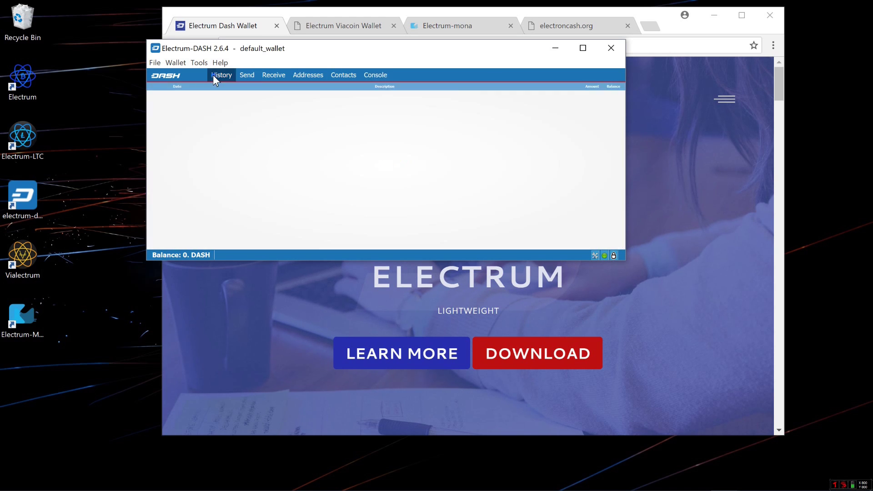
Browse Electrum-DASH's File, Wallet and Tools menus.
{"action": "left_click", "coordinate": [159, 63]}
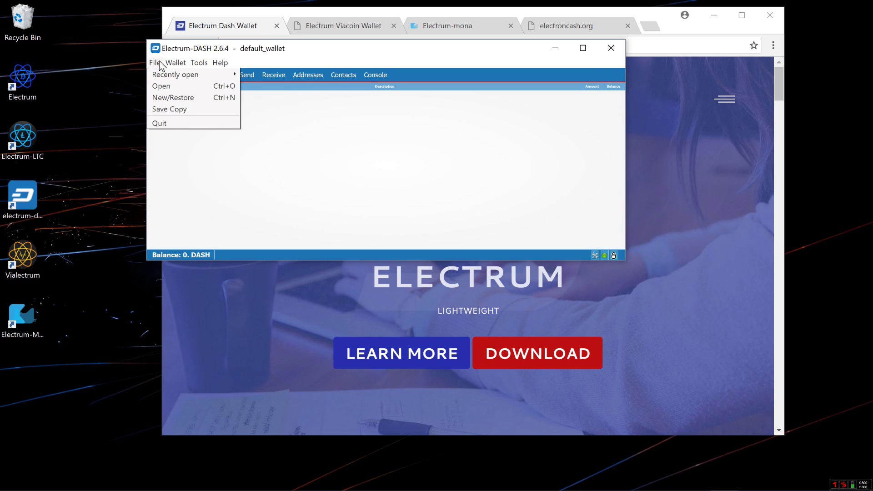
{"action": "mouse_move", "coordinate": [167, 63]}
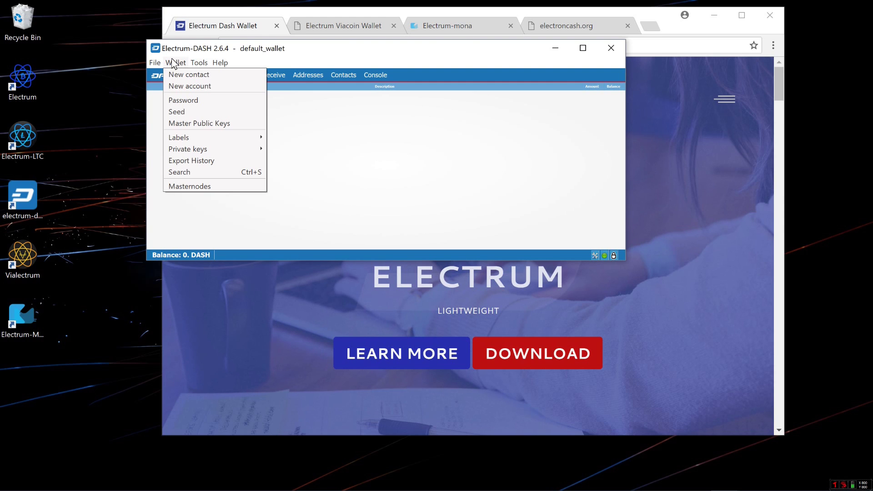
{"action": "mouse_move", "coordinate": [200, 64]}
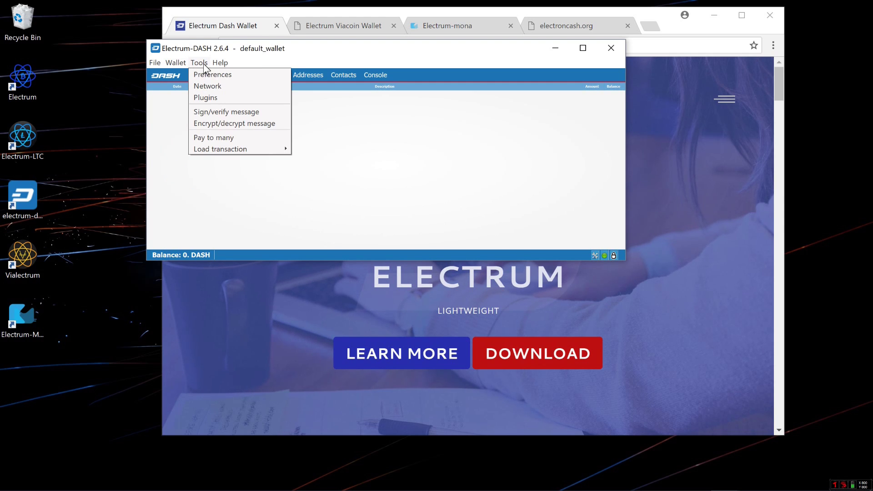
Open and close the empty Sign/verify message dialog, then choose Tools > Encrypt/decrypt message.
{"action": "left_click", "coordinate": [226, 112]}
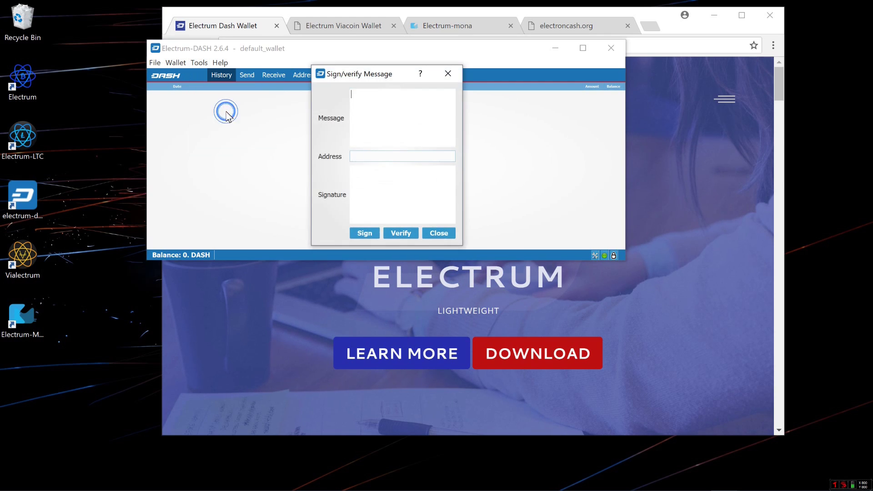
{"action": "left_click", "coordinate": [381, 157]}
{"action": "left_click", "coordinate": [374, 184]}
{"action": "left_click", "coordinate": [438, 233]}
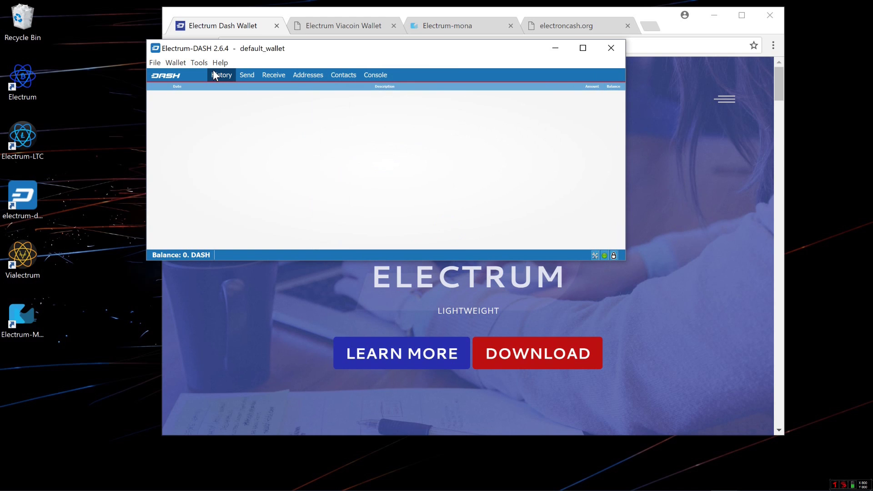
{"action": "left_click", "coordinate": [199, 63]}
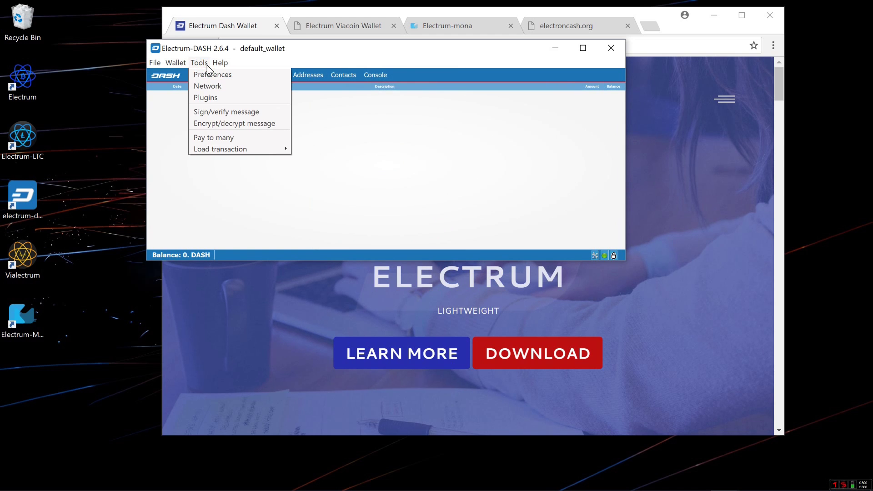
{"action": "left_click", "coordinate": [247, 124]}
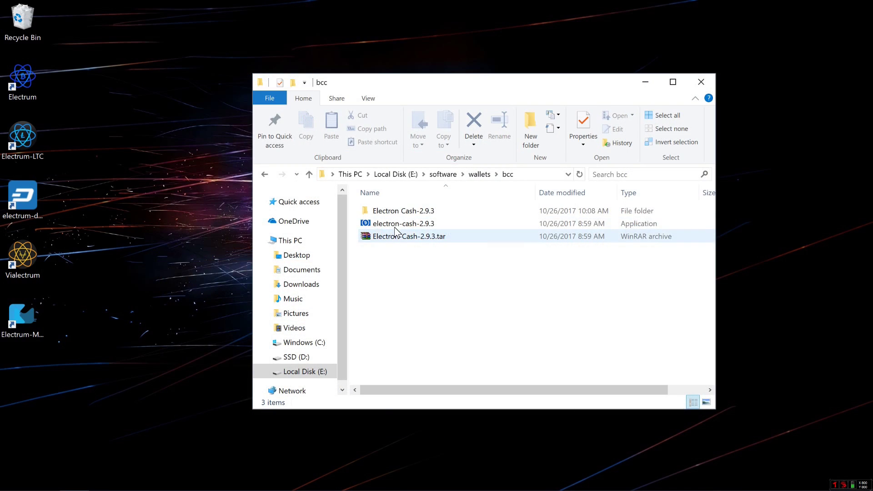
Launch Electron Cash 2.9.3 with auto connect and create default_wallet as a standard hardware-device wallet.
{"action": "double_click", "coordinate": [395, 225]}
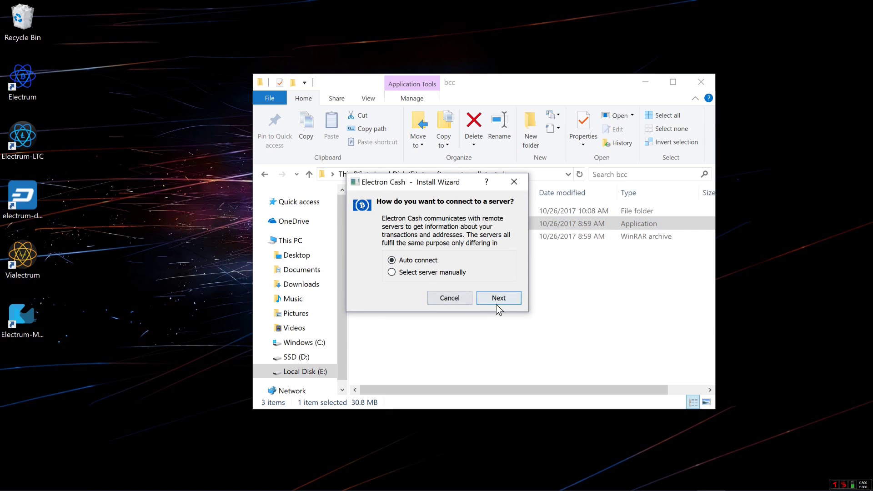
{"action": "left_click", "coordinate": [501, 303]}
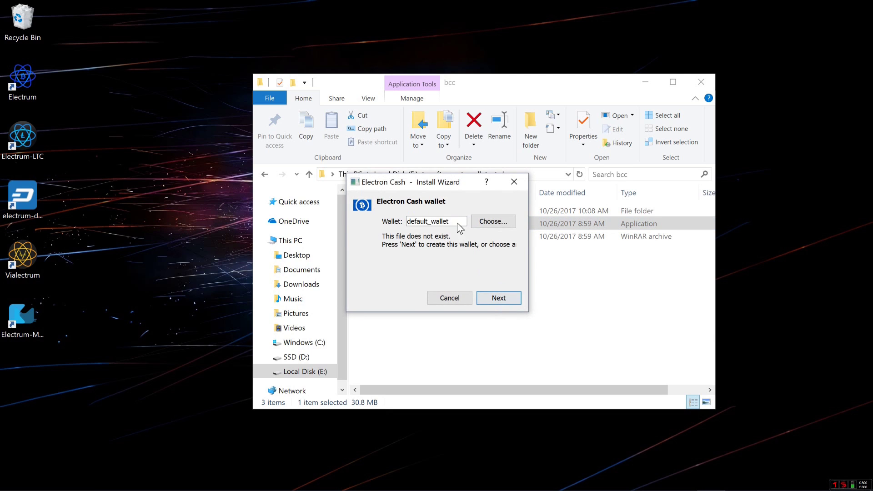
{"action": "left_click", "coordinate": [488, 296]}
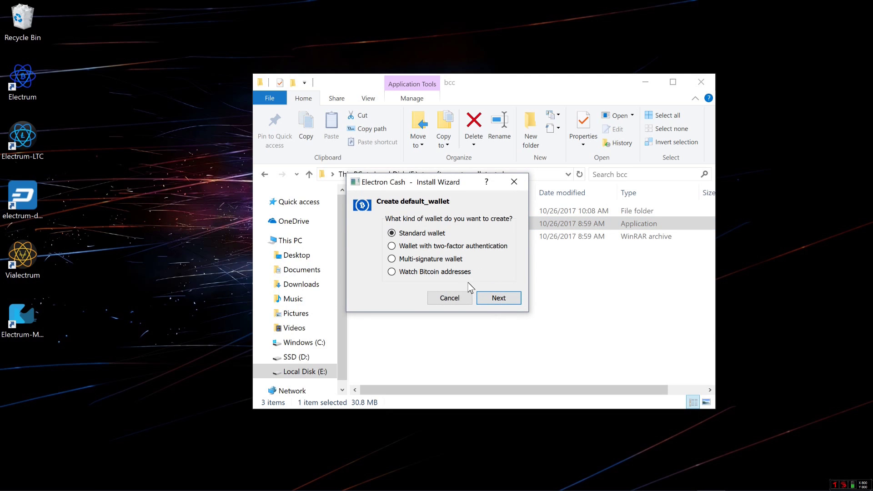
{"action": "left_click", "coordinate": [498, 298]}
{"action": "left_click", "coordinate": [443, 273]}
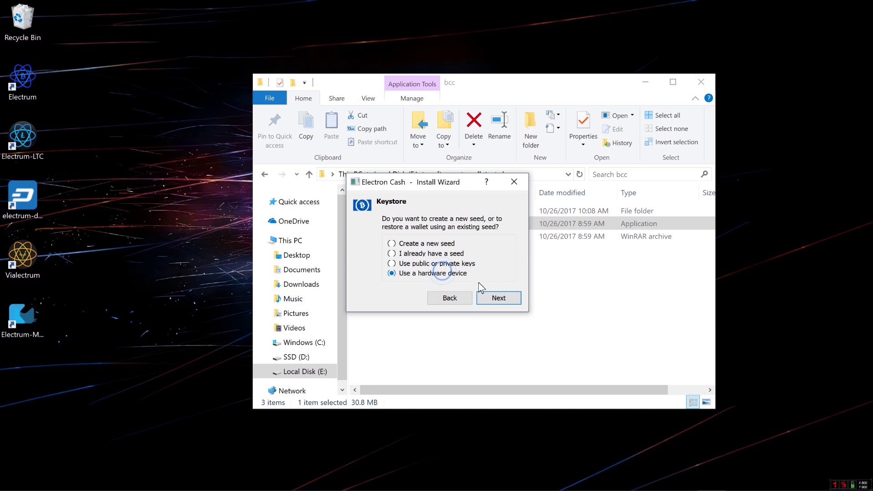
{"action": "left_click", "coordinate": [507, 299]}
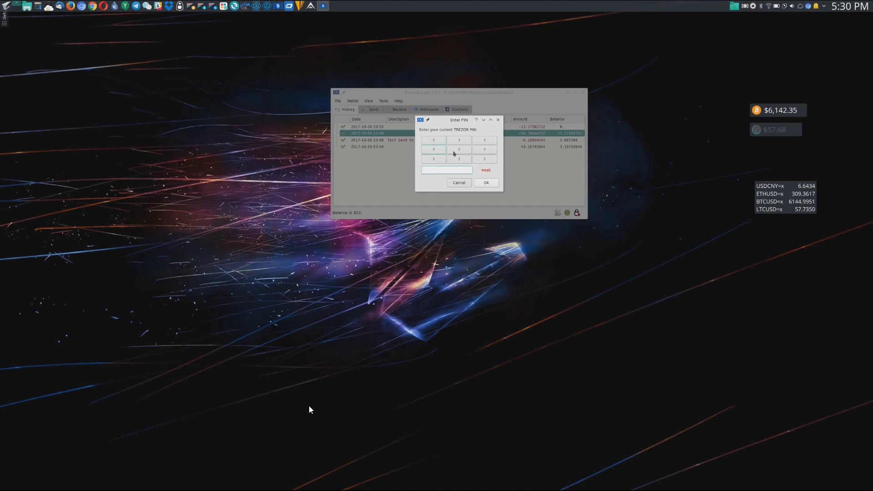
Enter the Trezor PIN on the keypad and confirm it to unlock the wallet.
{"action": "left_click", "coordinate": [453, 161]}
{"action": "left_click", "coordinate": [433, 159]}
{"action": "left_click", "coordinate": [455, 155]}
{"action": "left_click", "coordinate": [482, 183]}
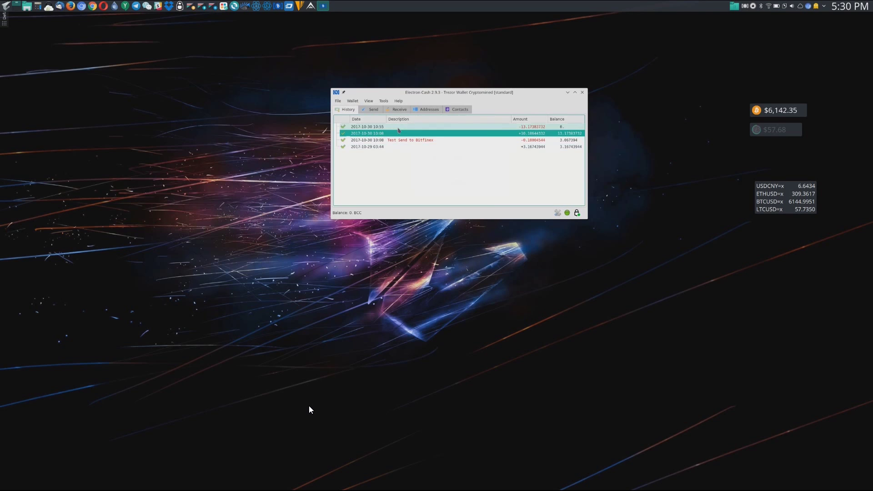